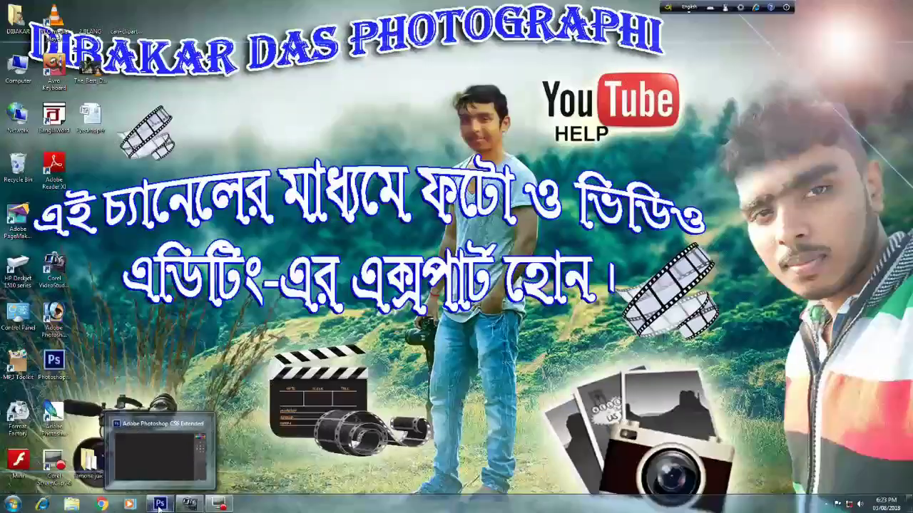
# Step: Bring the empty Photoshop CS6 workspace to the front once the intro video ends
pyautogui.click(169, 448)
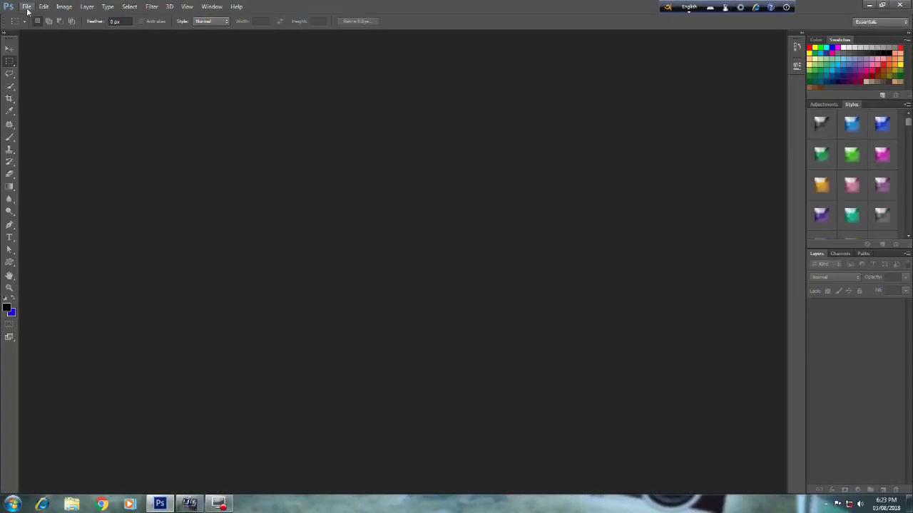
# Step: Make a new 12 × 12 in, 72 ppi white document and unlock its Background as Layer 0
pyautogui.click(27, 8)
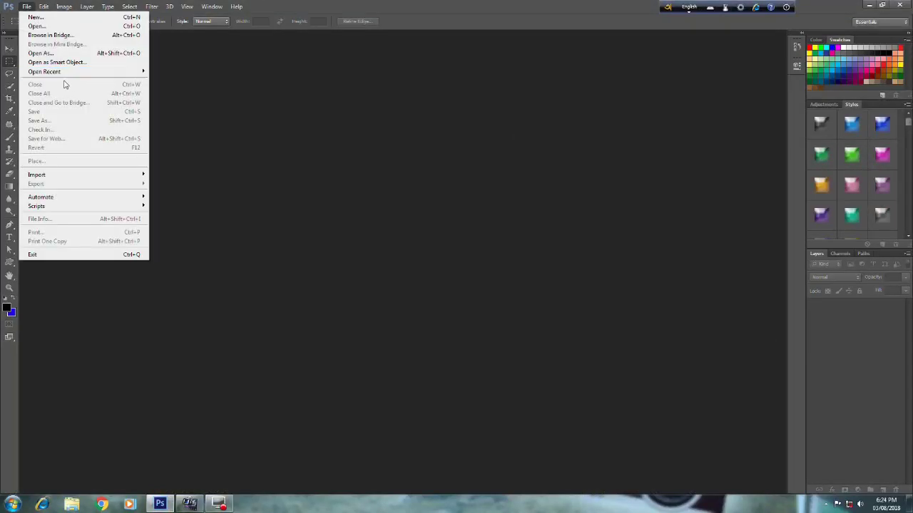
pyautogui.click(52, 20)
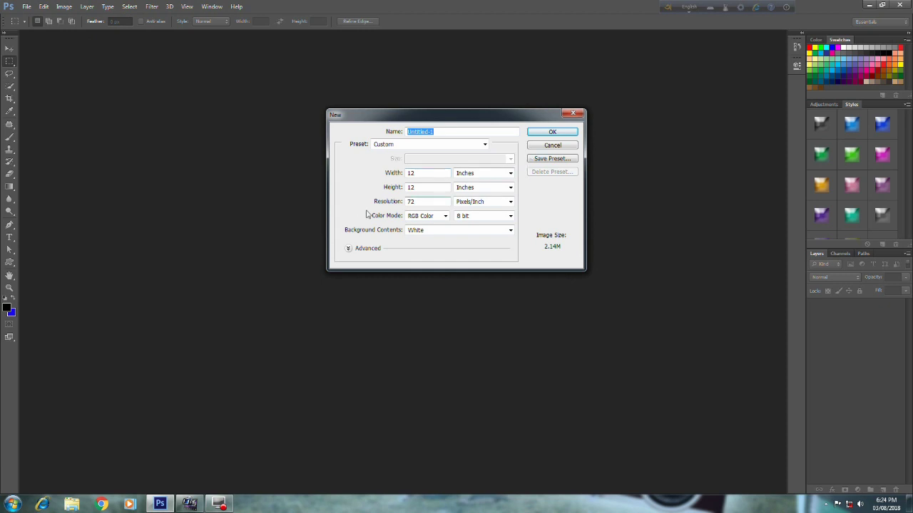
pyautogui.click(553, 132)
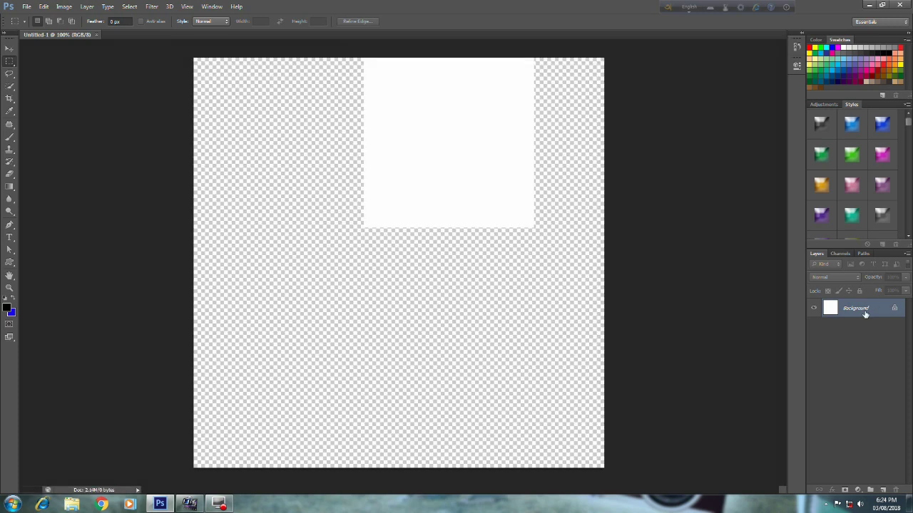
pyautogui.doubleClick(865, 311)
pyautogui.click(536, 162)
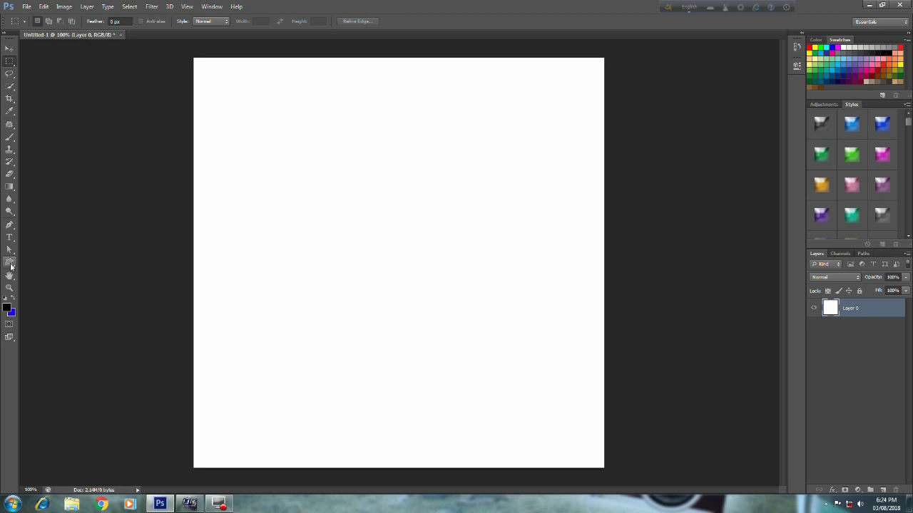
# Step: Draw the black three-blade grass custom shape near the canvas top as Shape 1
pyautogui.click(10, 263)
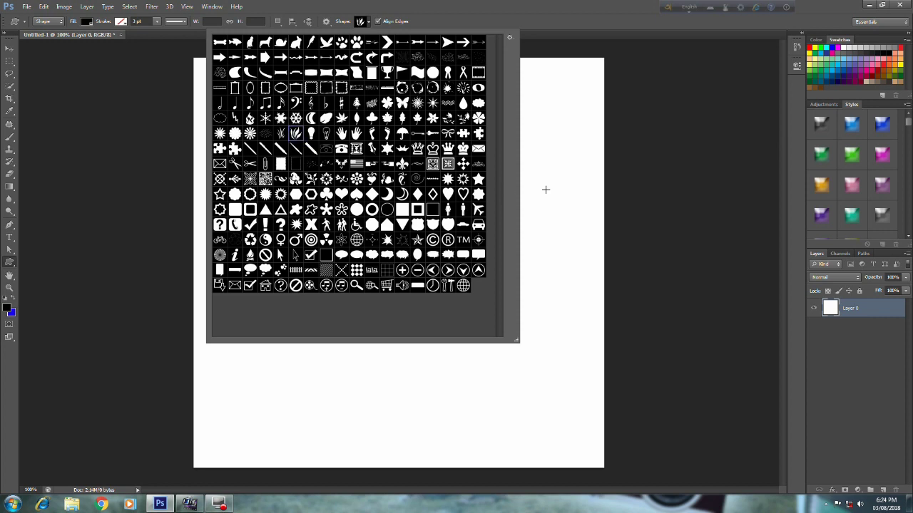
pyautogui.click(649, 101)
pyautogui.click(360, 125)
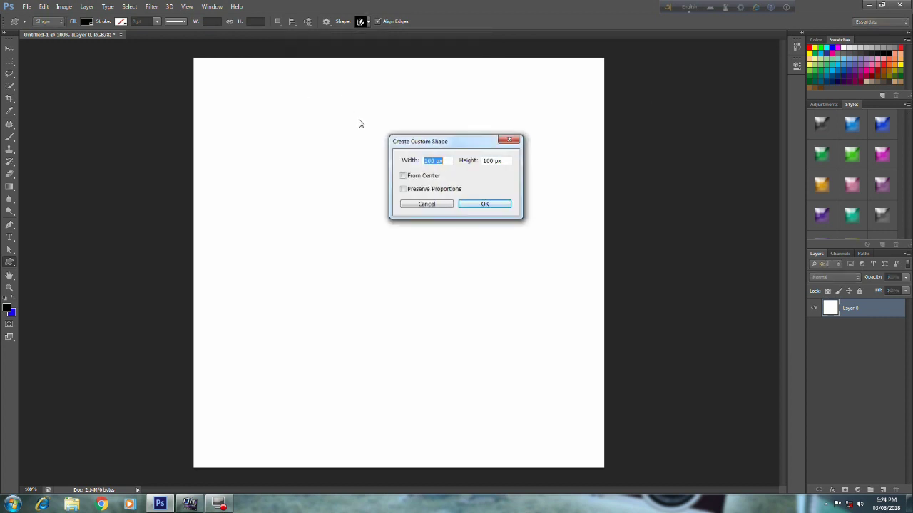
pyautogui.click(509, 142)
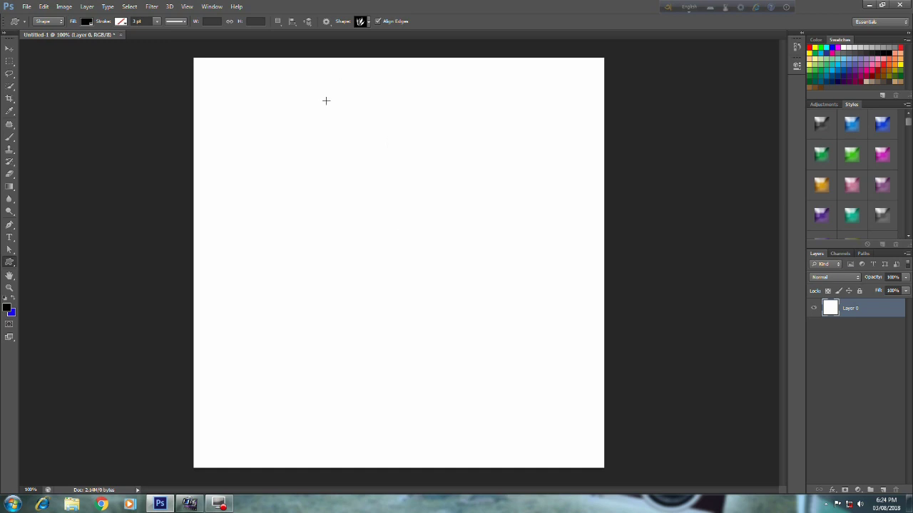
pyautogui.moveTo(326, 101); pyautogui.dragTo(389, 201)
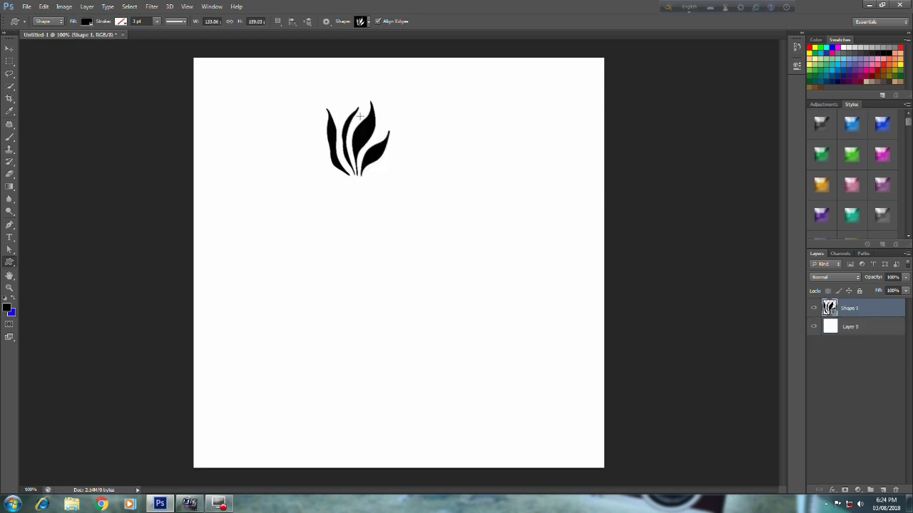
# Step: Recolour the grass shape's fill to orange #e77505 through the Color Picker
pyautogui.click(86, 22)
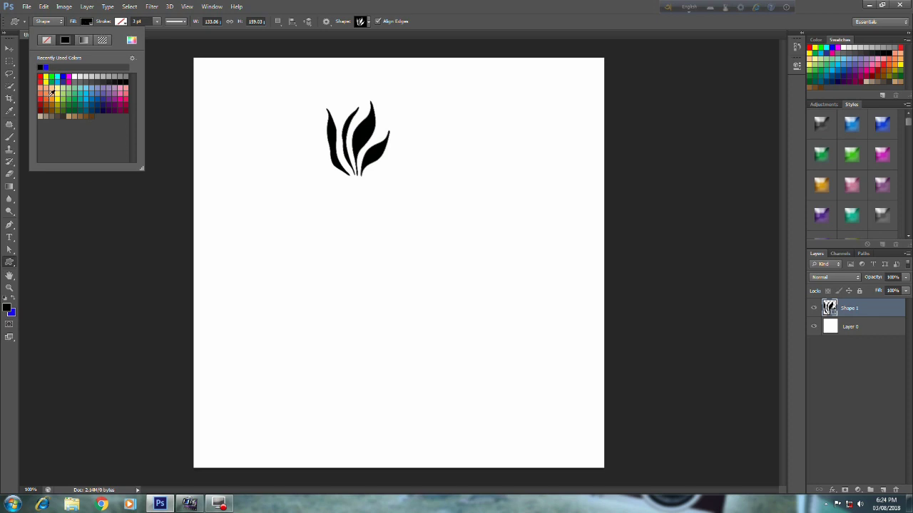
pyautogui.click(132, 41)
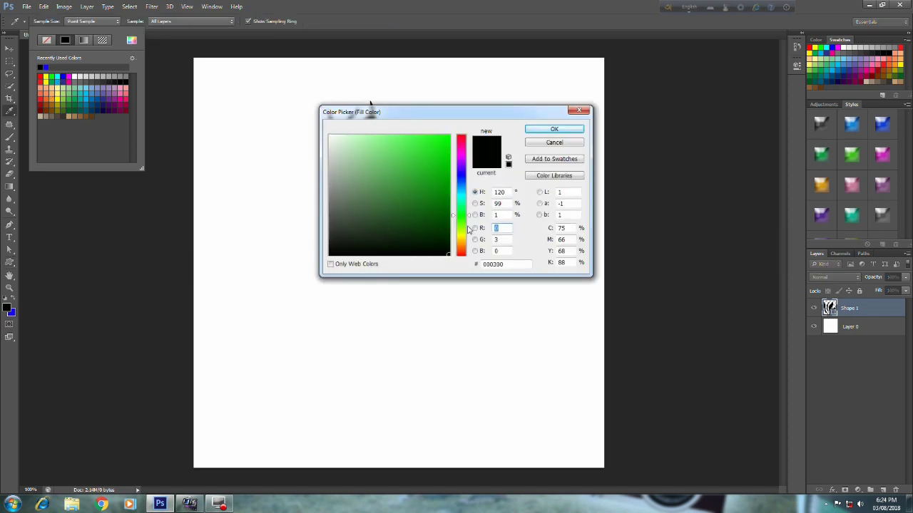
pyautogui.moveTo(463, 252); pyautogui.dragTo(471, 249)
pyautogui.click(437, 141)
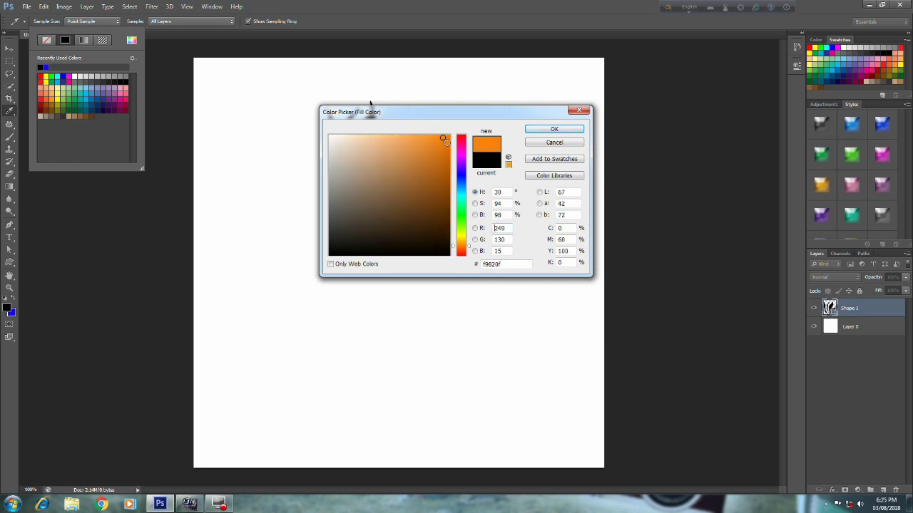
pyautogui.moveTo(446, 142); pyautogui.dragTo(446, 144)
pyautogui.click(536, 135)
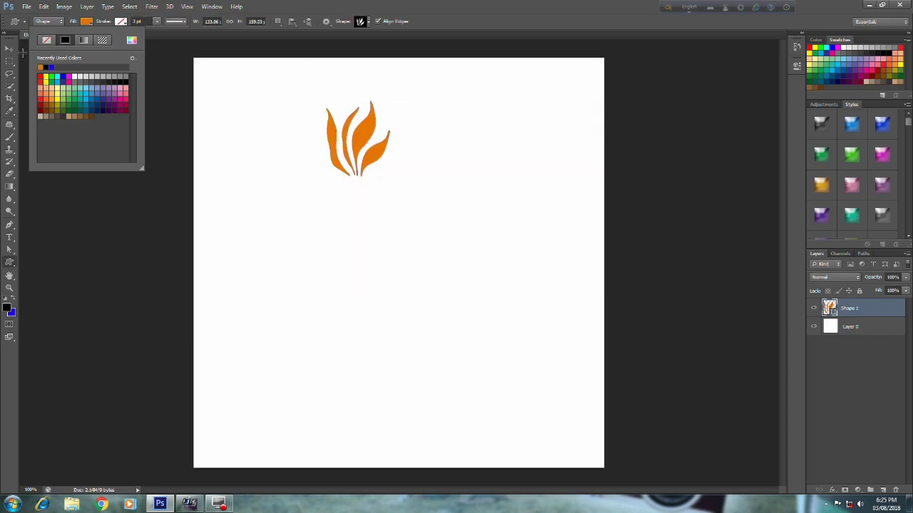
# Step: Warp the orange grass shape into tall curving blades pinched together at a narrow base
pyautogui.click(13, 52)
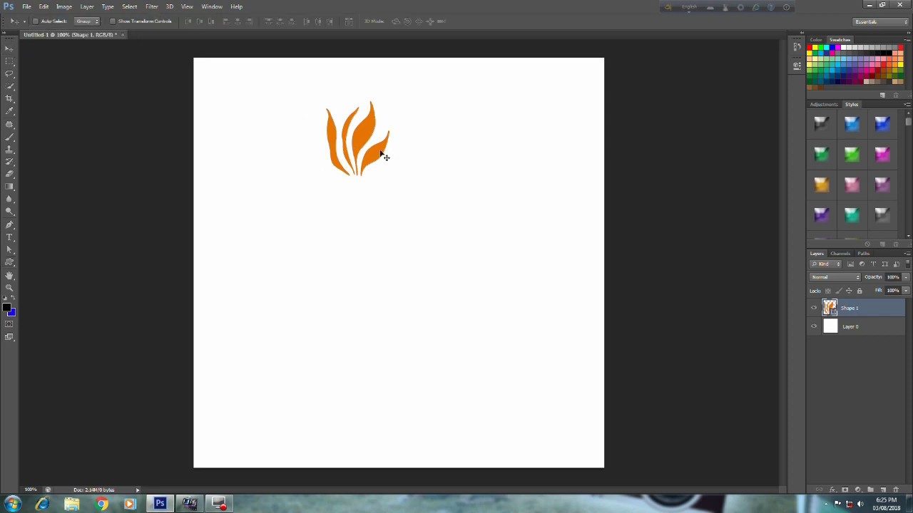
pyautogui.hotkey('ctrl', 't')
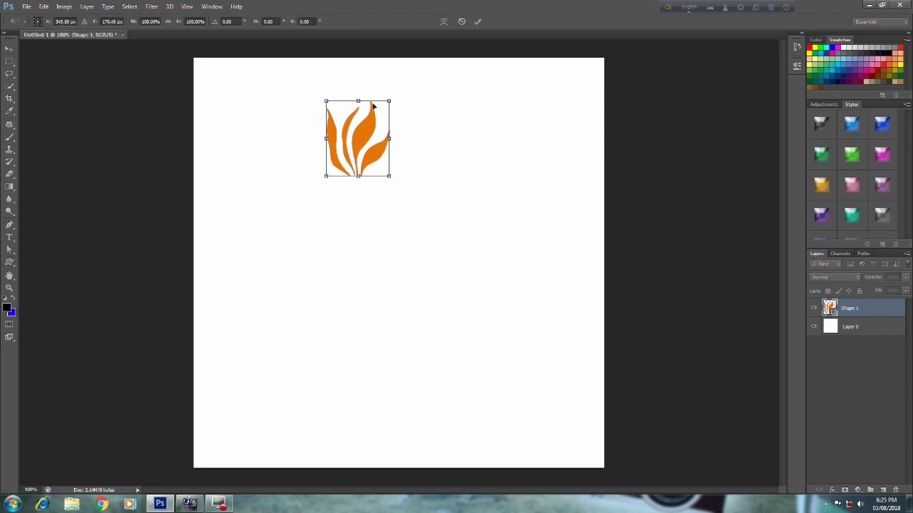
pyautogui.moveTo(361, 143); pyautogui.dragTo(326, 179)
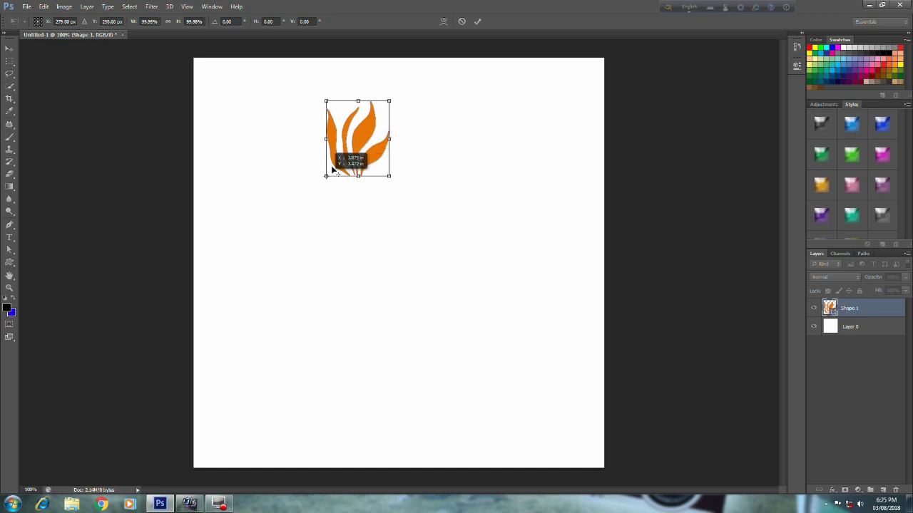
pyautogui.click(444, 21)
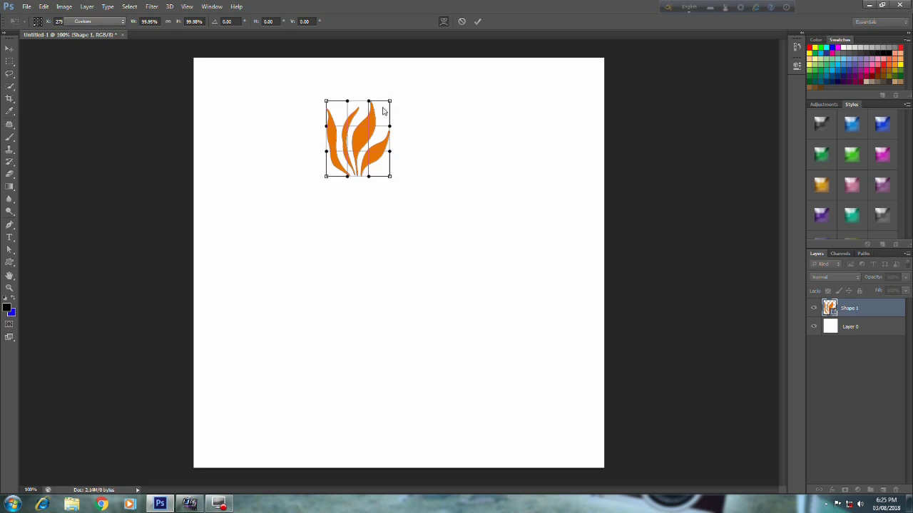
pyautogui.moveTo(390, 101); pyautogui.dragTo(405, 71)
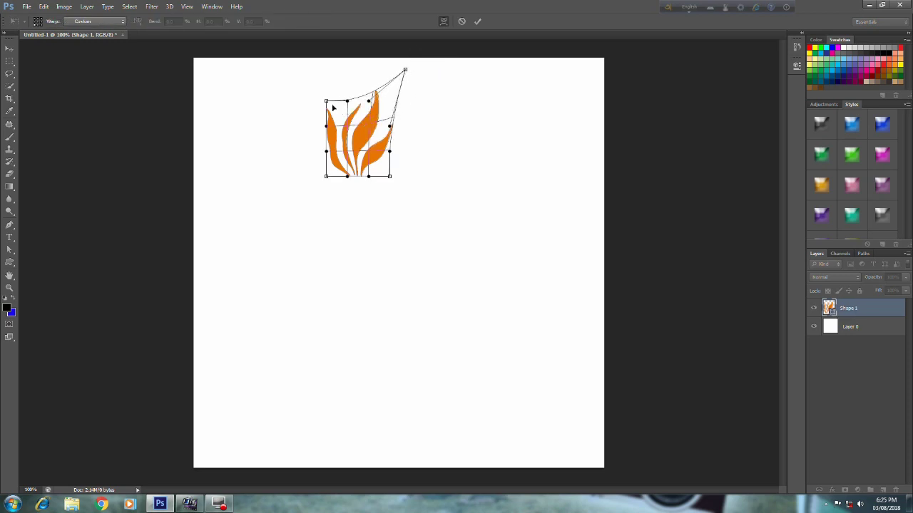
pyautogui.moveTo(327, 100); pyautogui.dragTo(322, 97)
pyautogui.moveTo(398, 119); pyautogui.dragTo(399, 118)
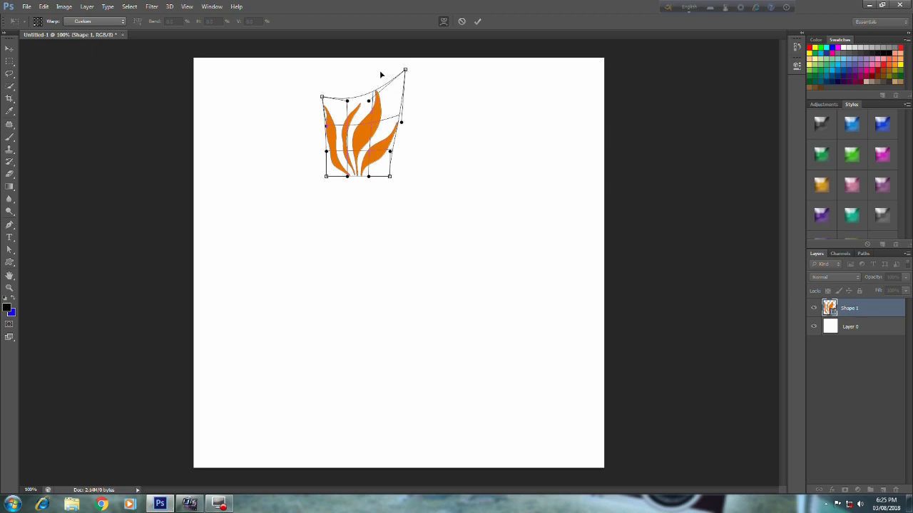
pyautogui.moveTo(378, 79); pyautogui.dragTo(382, 72)
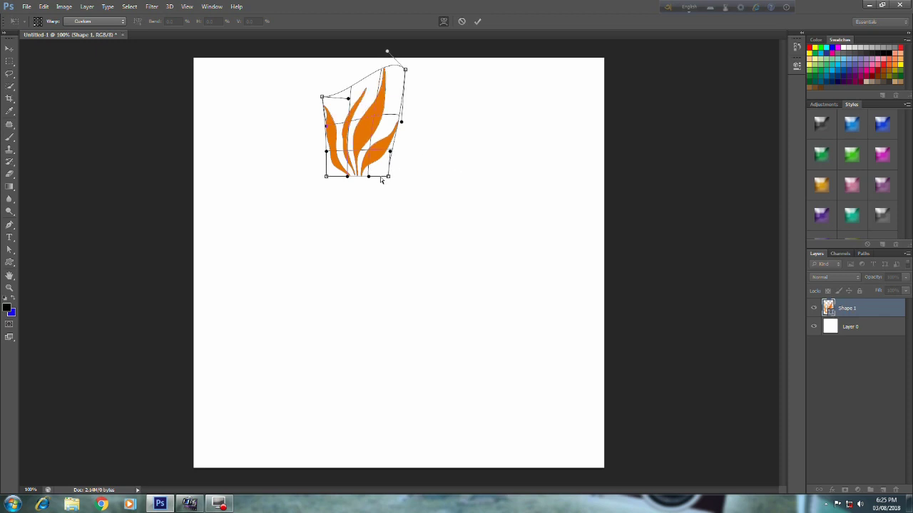
pyautogui.moveTo(381, 178); pyautogui.dragTo(347, 177)
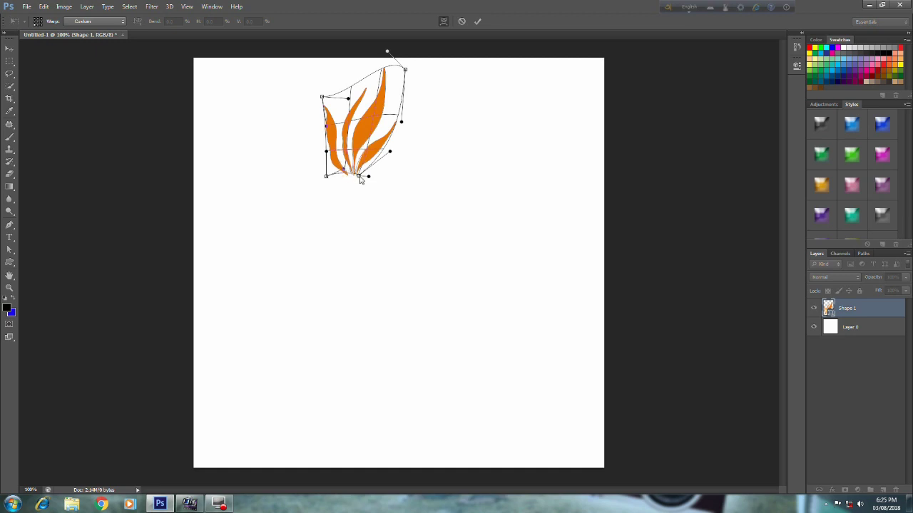
pyautogui.moveTo(357, 179)
pyautogui.mouseDown()
pyautogui.moveTo(338, 173)
pyautogui.moveTo(374, 142)
pyautogui.mouseUp()
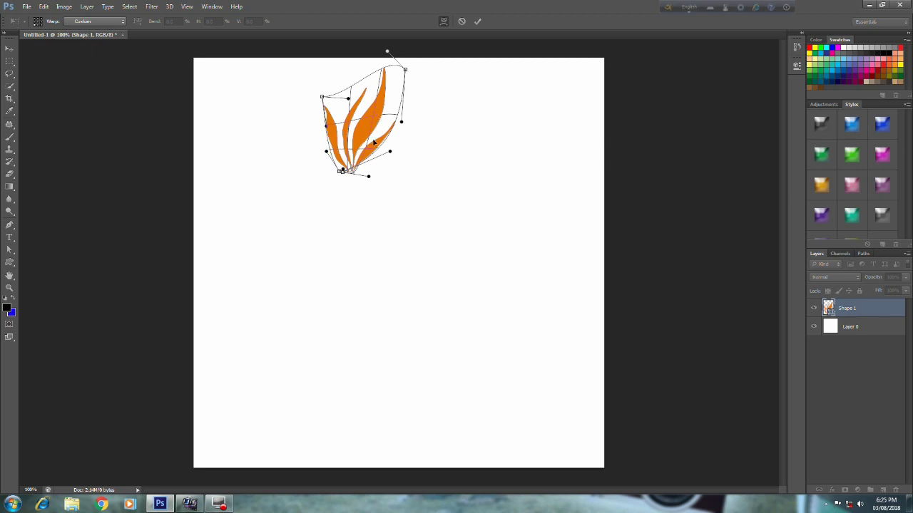
pyautogui.press('Return')
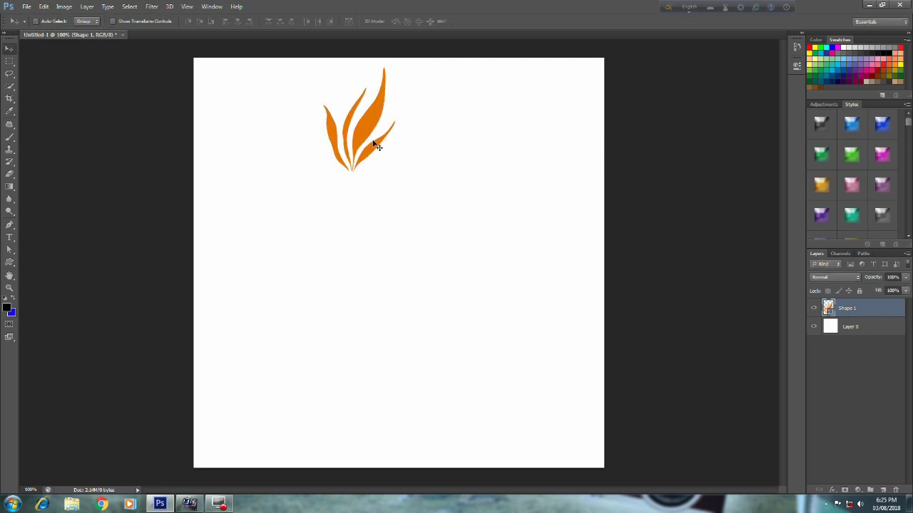
# Step: Duplicate the warped leaf shape, placing Shape 1 copy slightly right and down
pyautogui.moveTo(365, 147); pyautogui.dragTo(358, 164)
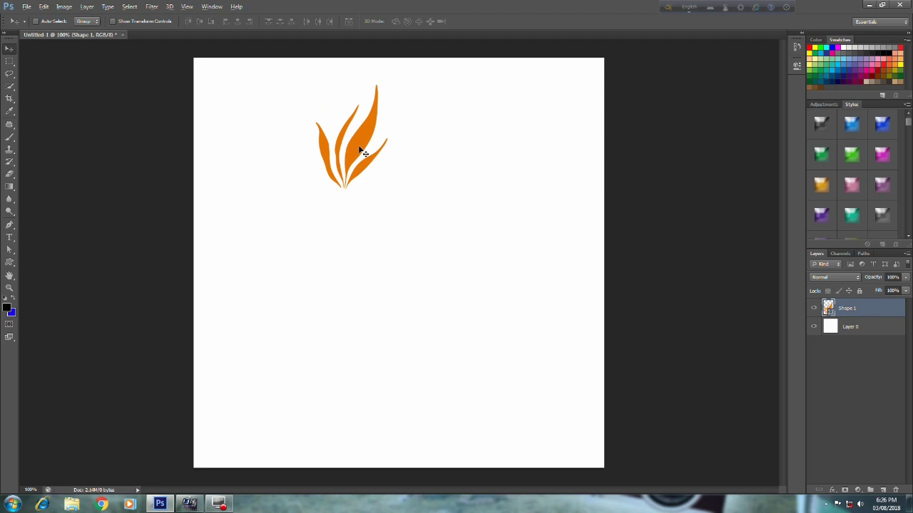
pyautogui.moveTo(372, 156); pyautogui.dragTo(392, 170)
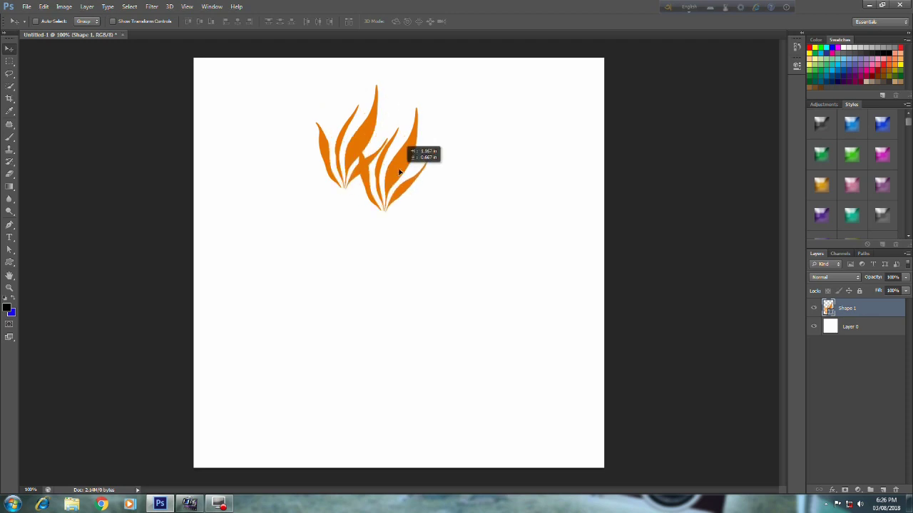
pyautogui.moveTo(400, 171); pyautogui.dragTo(404, 174)
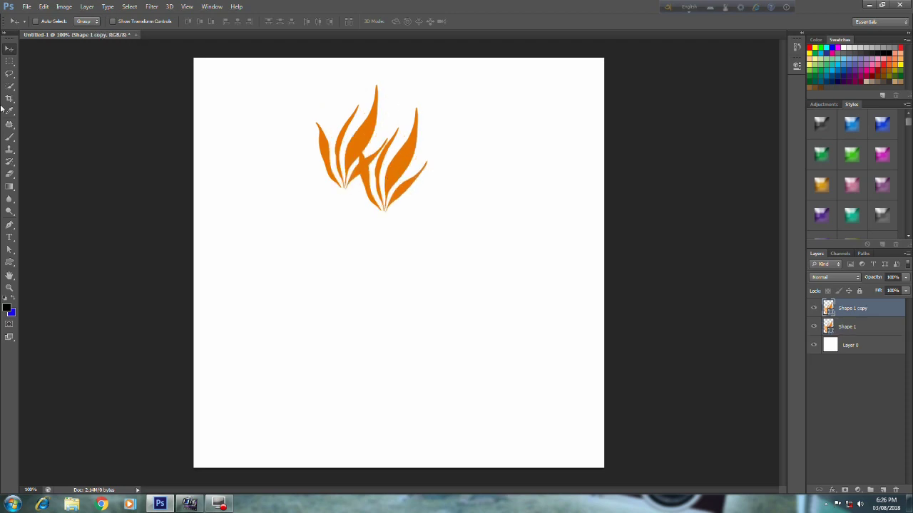
# Step: Set the Shape 1 copy fill to white
pyautogui.click(9, 262)
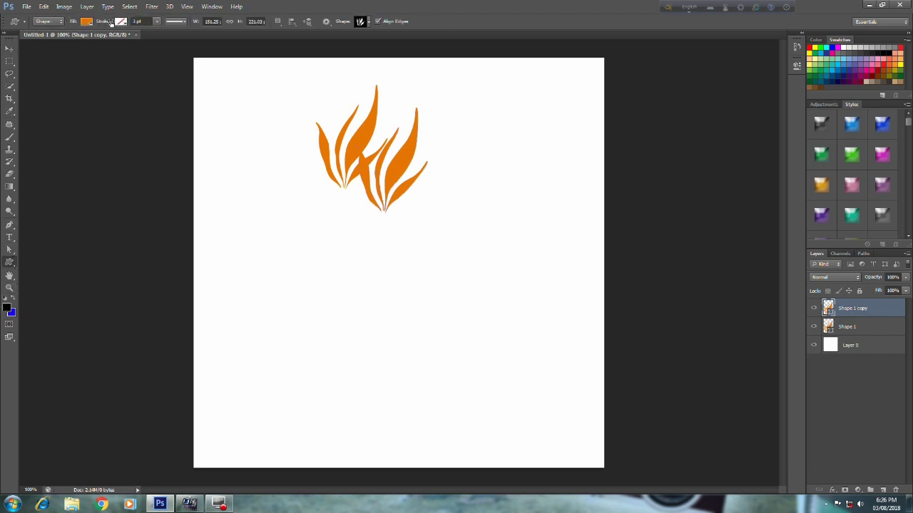
pyautogui.click(86, 21)
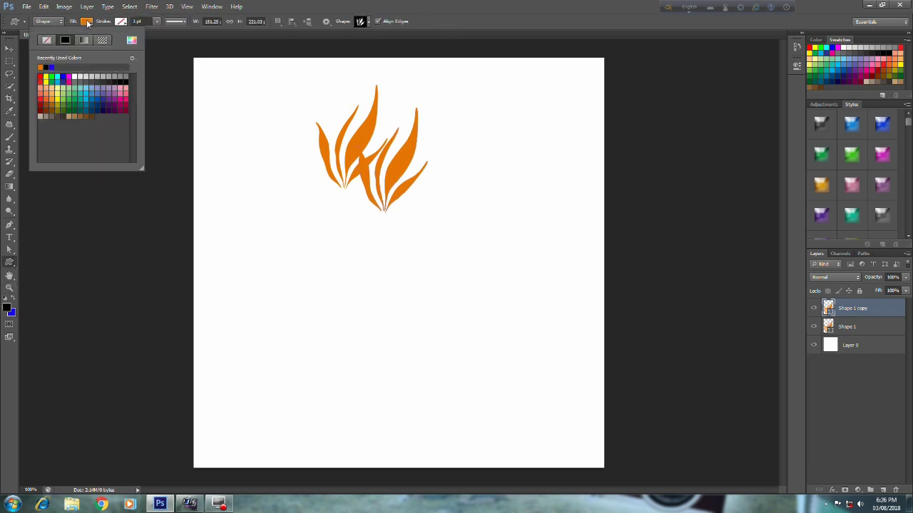
pyautogui.click(76, 76)
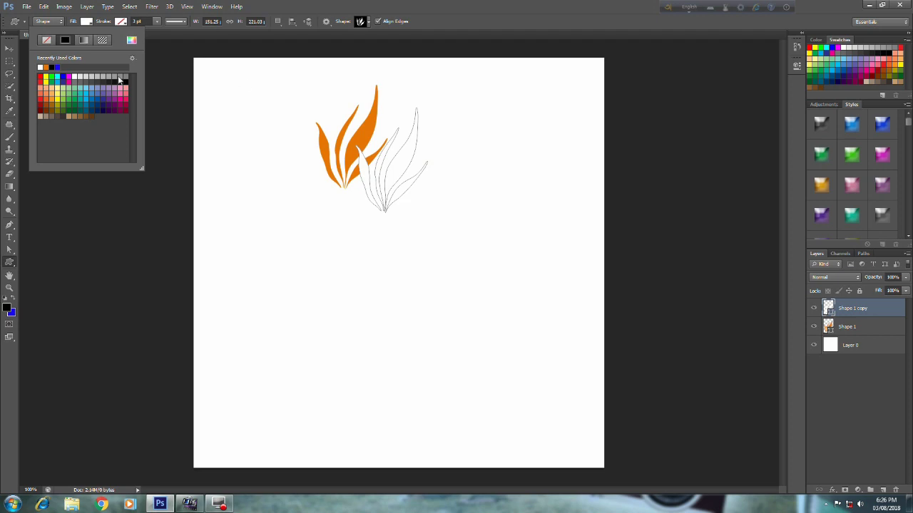
# Step: Align the white copy over the orange leaves, then duplicate it slightly lower as Shape 1 copy 2
pyautogui.click(10, 49)
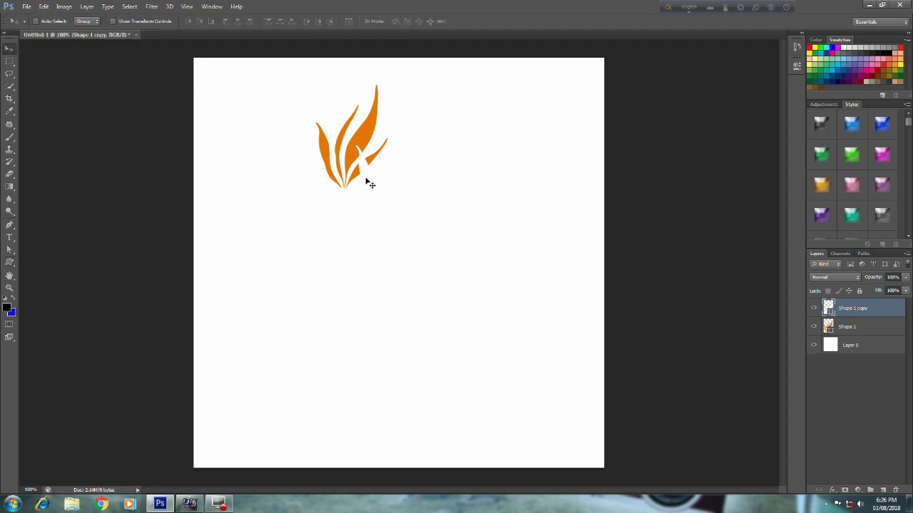
pyautogui.moveTo(388, 177); pyautogui.dragTo(360, 154)
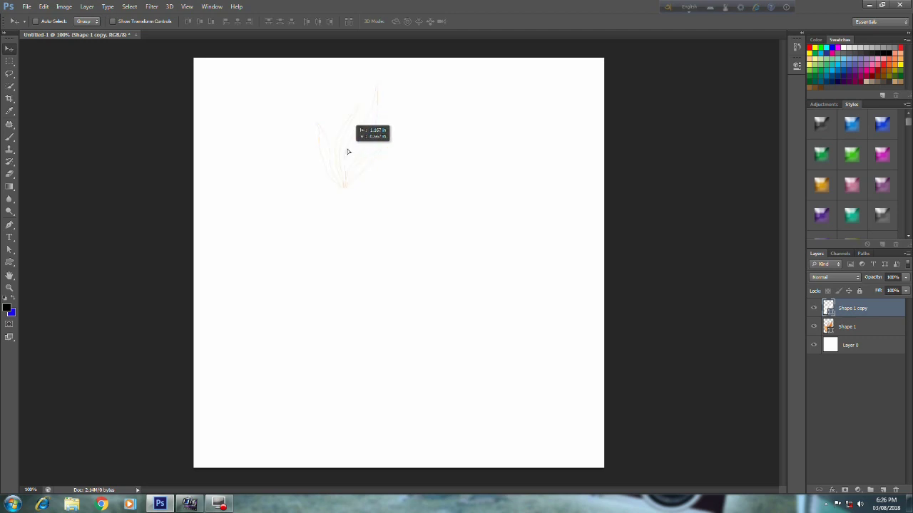
pyautogui.moveTo(360, 153); pyautogui.dragTo(348, 152)
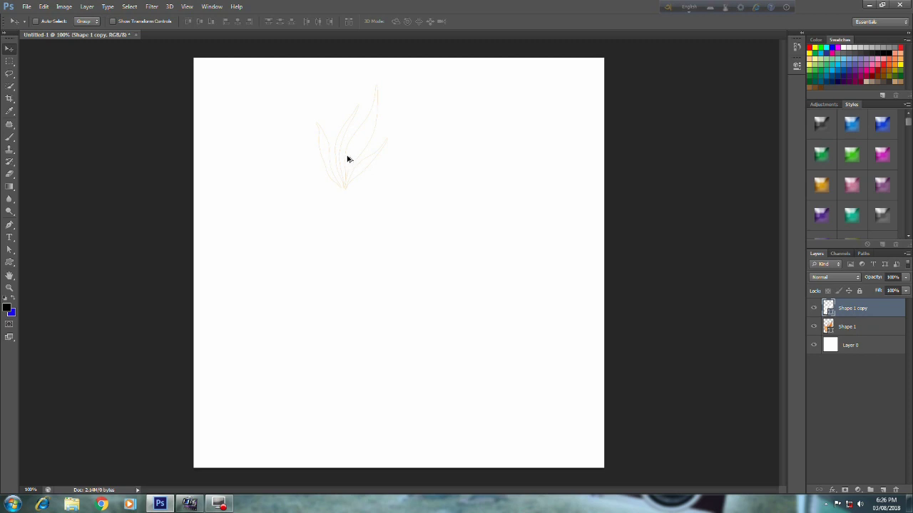
pyautogui.moveTo(347, 159); pyautogui.dragTo(347, 167)
pyautogui.moveTo(348, 169); pyautogui.dragTo(351, 177)
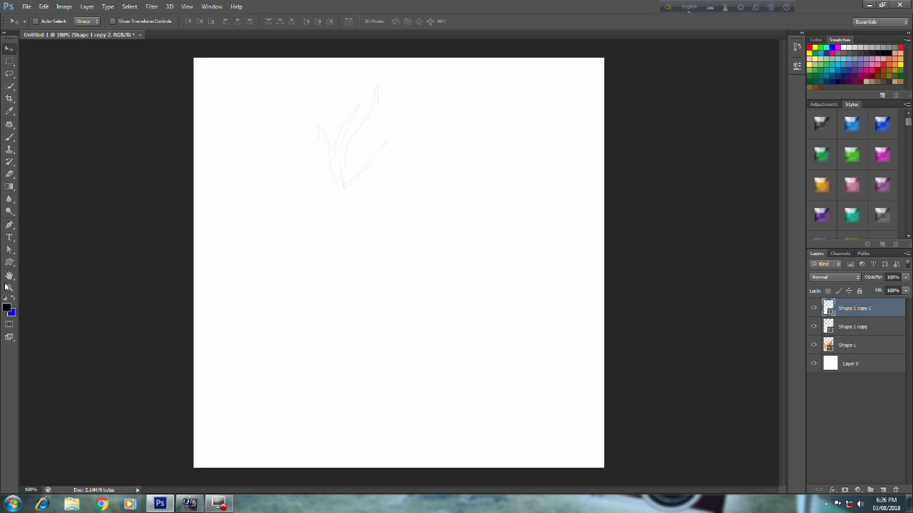
# Step: Fill Shape 1 copy 2 with green #28a706 and nudge it slightly upward
pyautogui.click(10, 263)
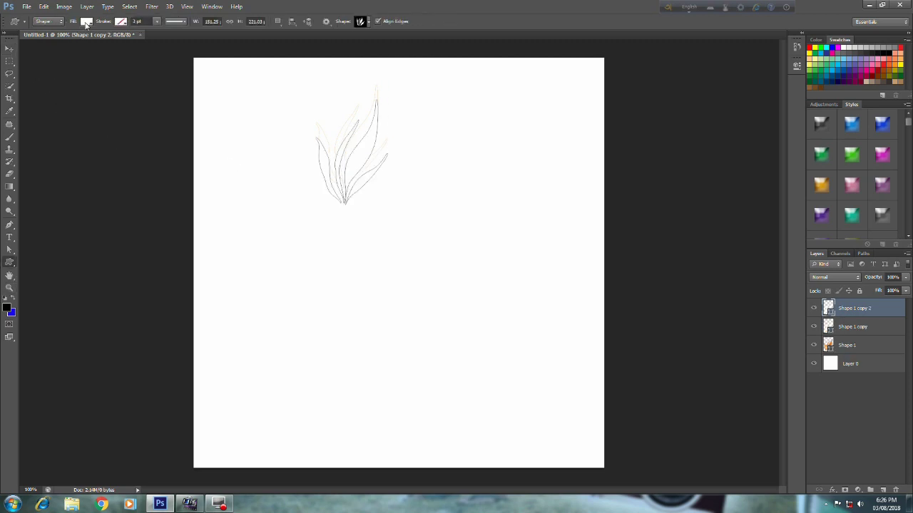
pyautogui.click(85, 22)
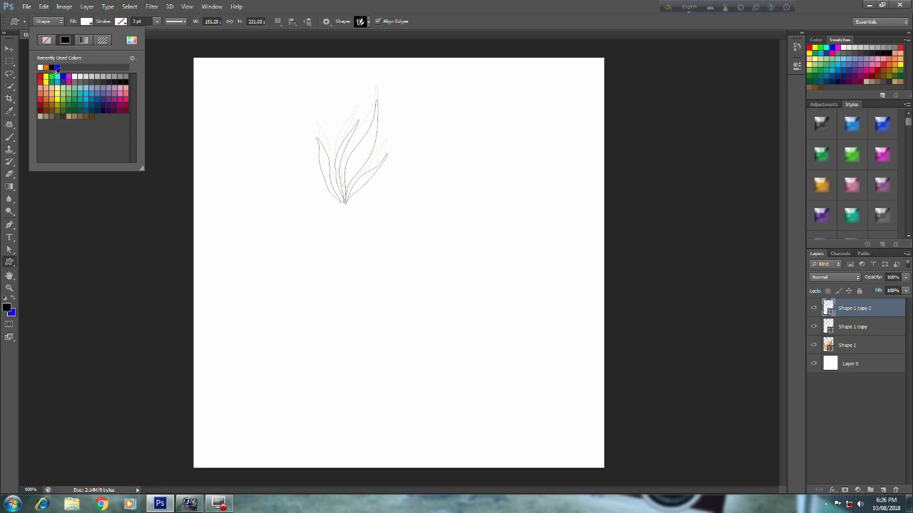
pyautogui.click(131, 40)
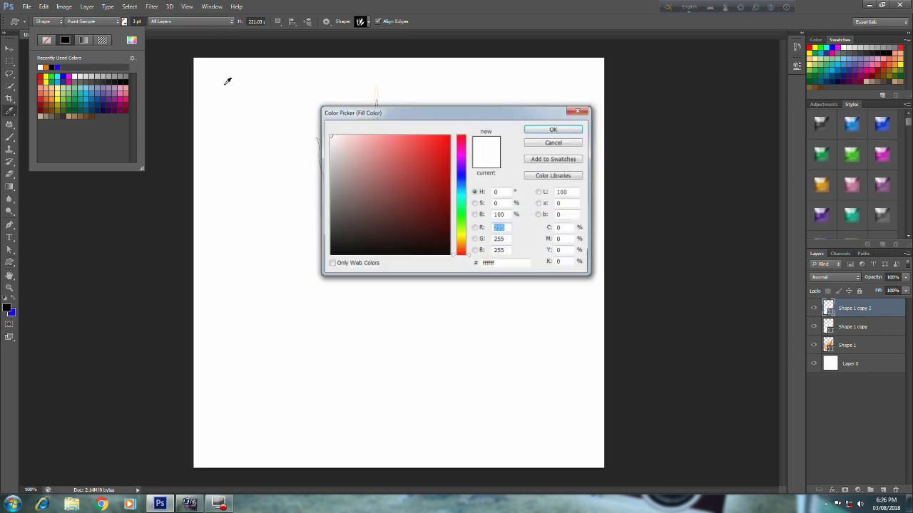
pyautogui.click(461, 220)
pyautogui.click(446, 181)
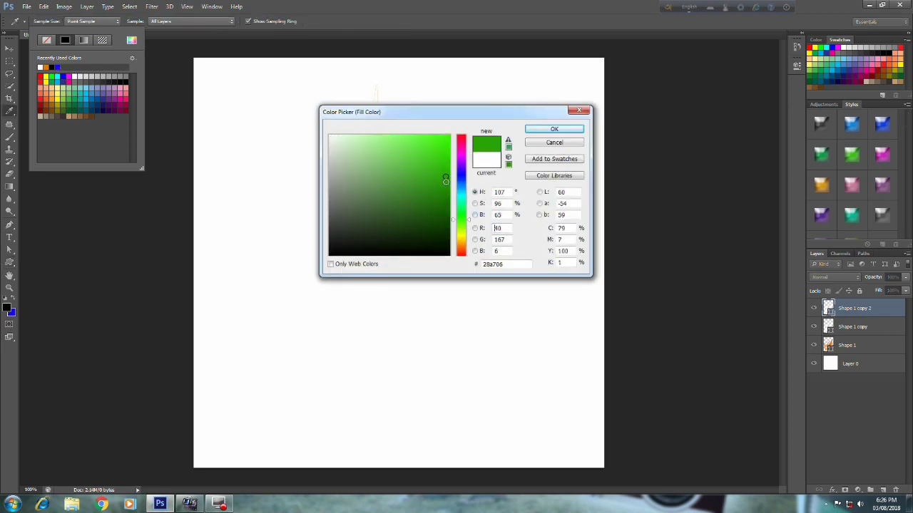
pyautogui.click(575, 130)
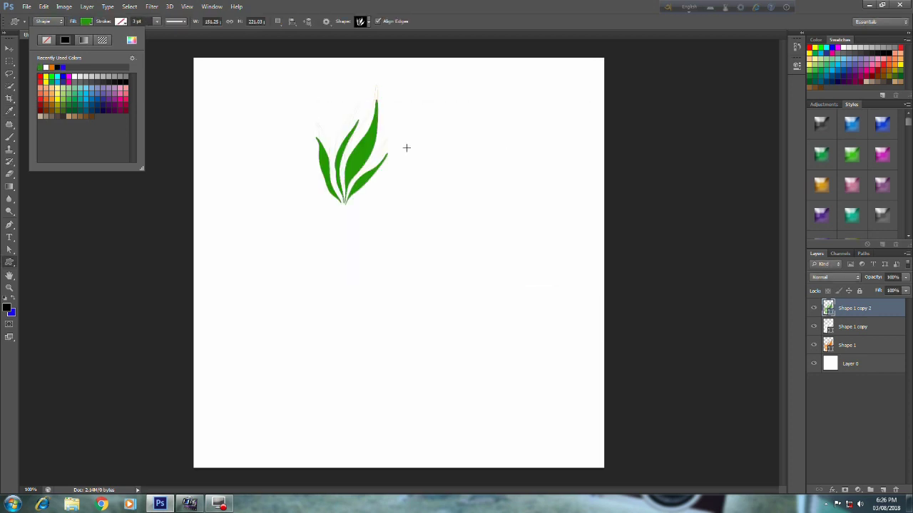
pyautogui.click(10, 48)
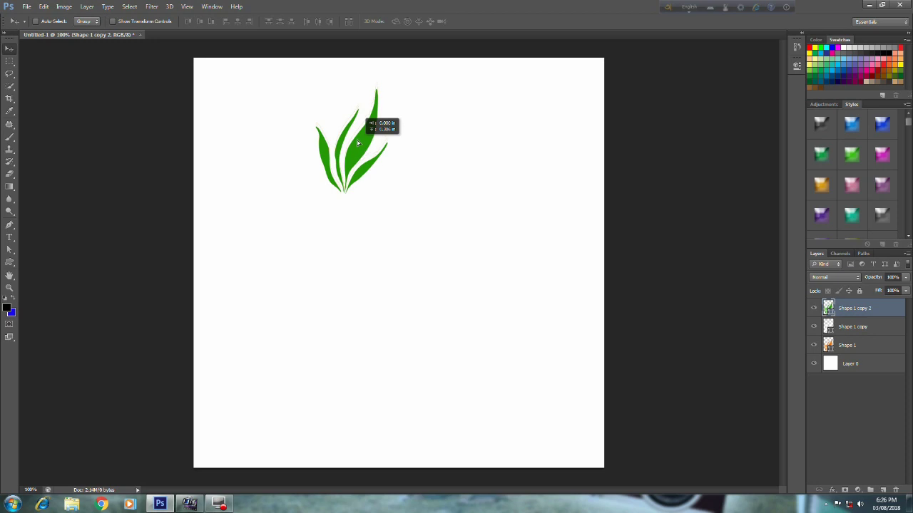
pyautogui.moveTo(359, 153); pyautogui.dragTo(359, 139)
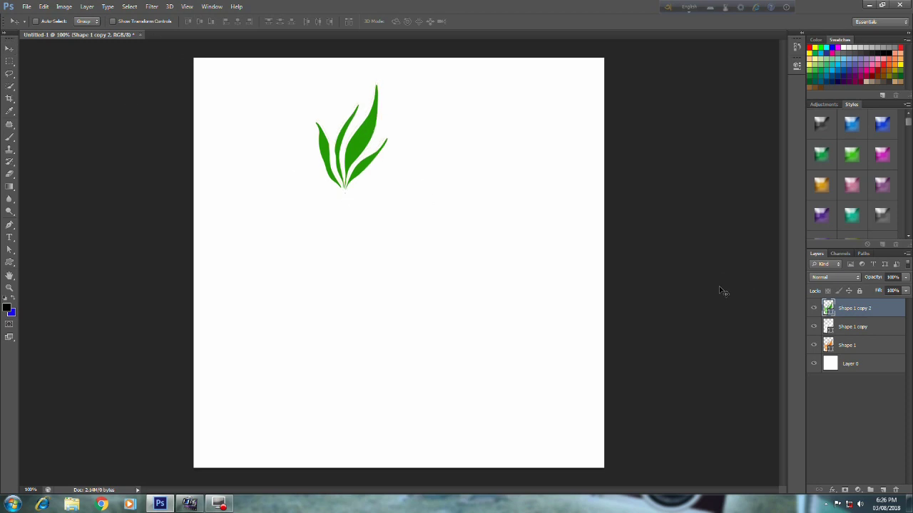
# Step: Rotate the green leaves about 38.8° clockwise around their base so they fan rightward
pyautogui.hotkey('ctrl', 't')
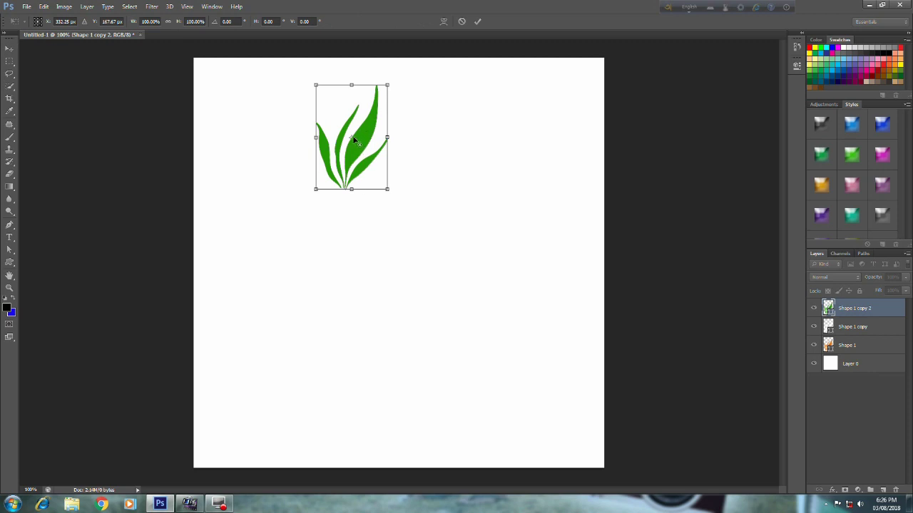
pyautogui.moveTo(353, 139); pyautogui.dragTo(344, 190)
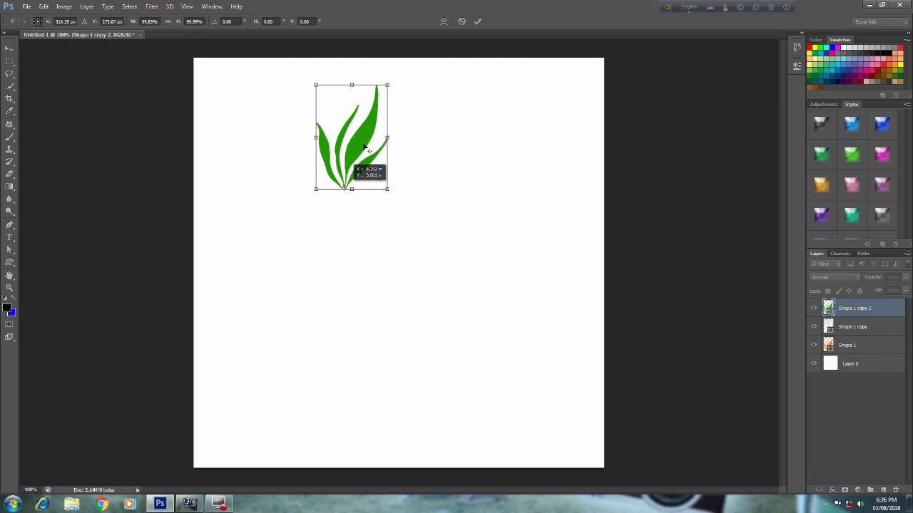
pyautogui.moveTo(344, 190); pyautogui.dragTo(349, 190)
pyautogui.moveTo(397, 75); pyautogui.dragTo(448, 101)
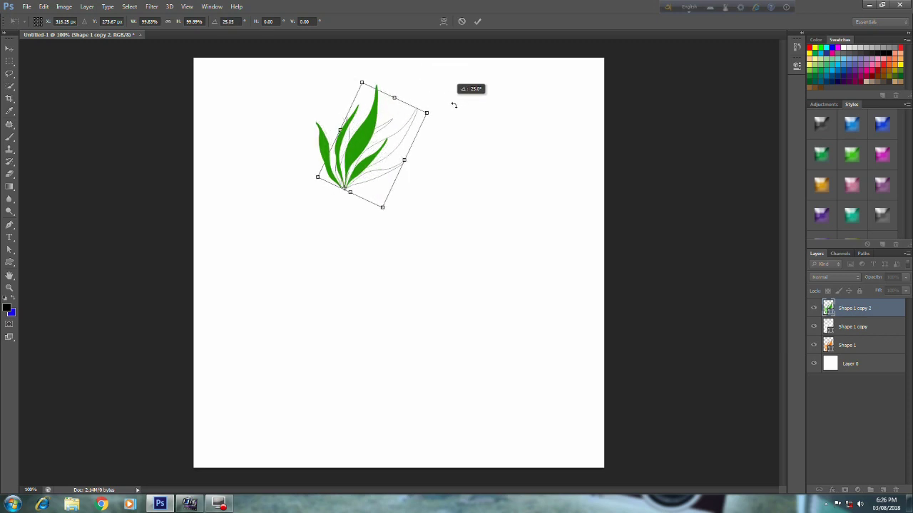
pyautogui.moveTo(449, 100); pyautogui.dragTo(461, 121)
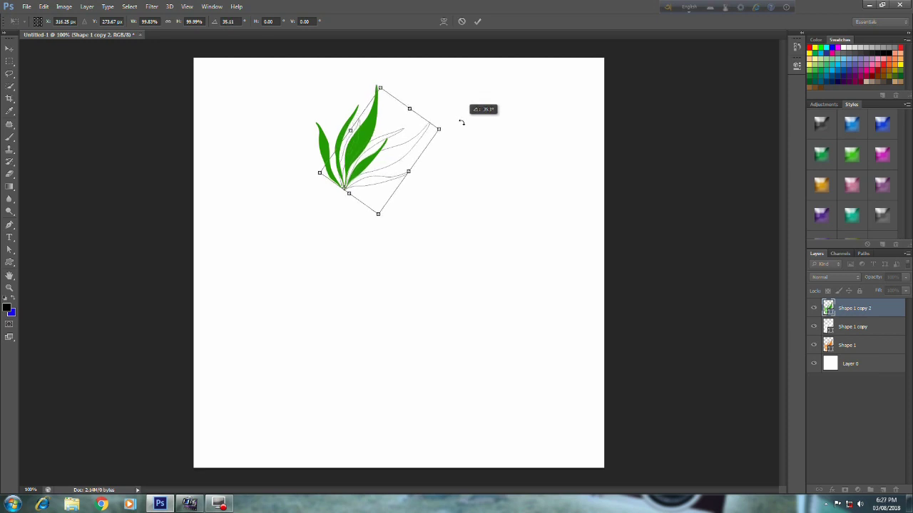
pyautogui.moveTo(462, 121); pyautogui.dragTo(464, 129)
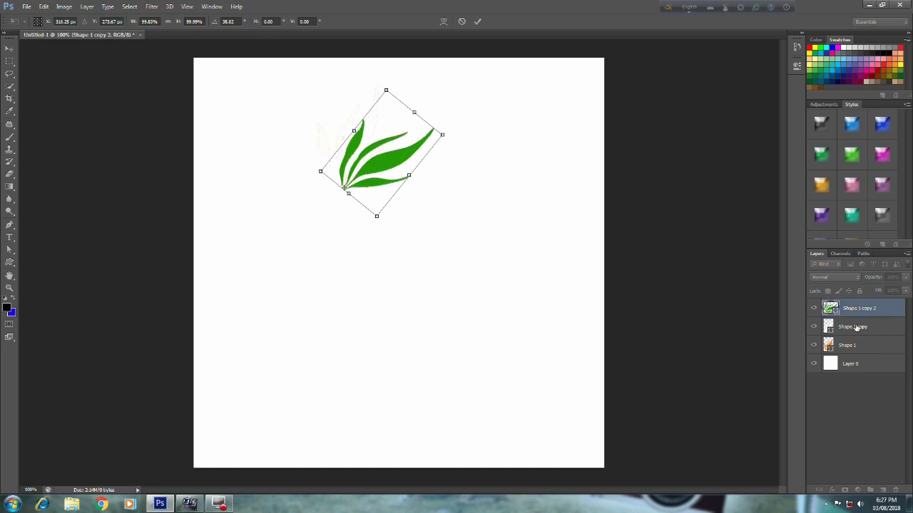
pyautogui.press('Return')
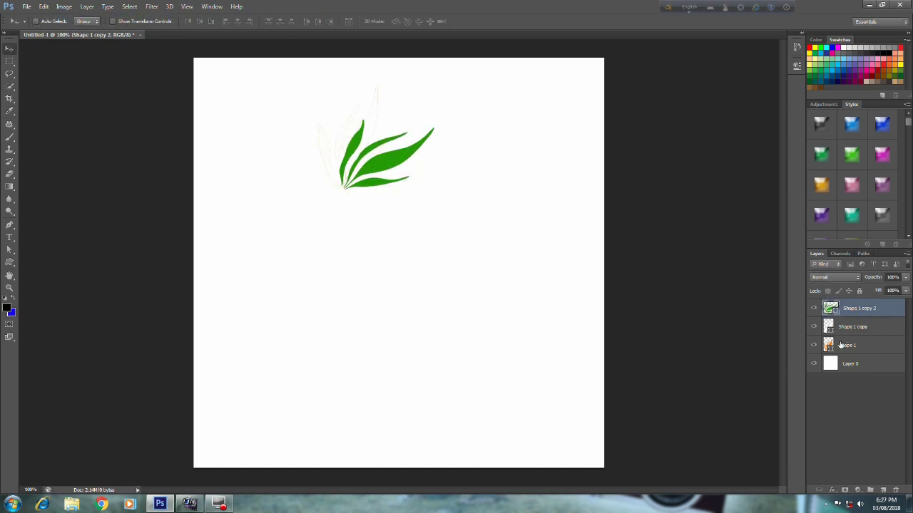
pyautogui.click(841, 328)
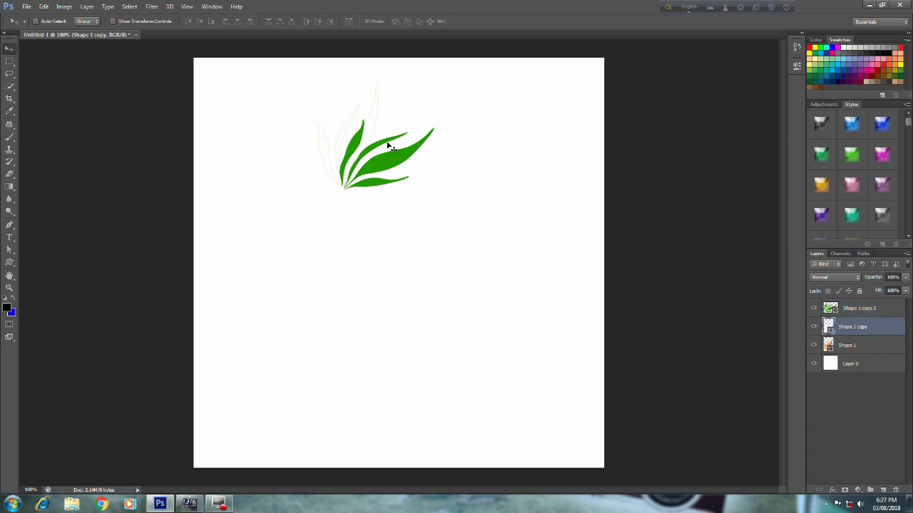
pyautogui.hotkey('ctrl', 't')
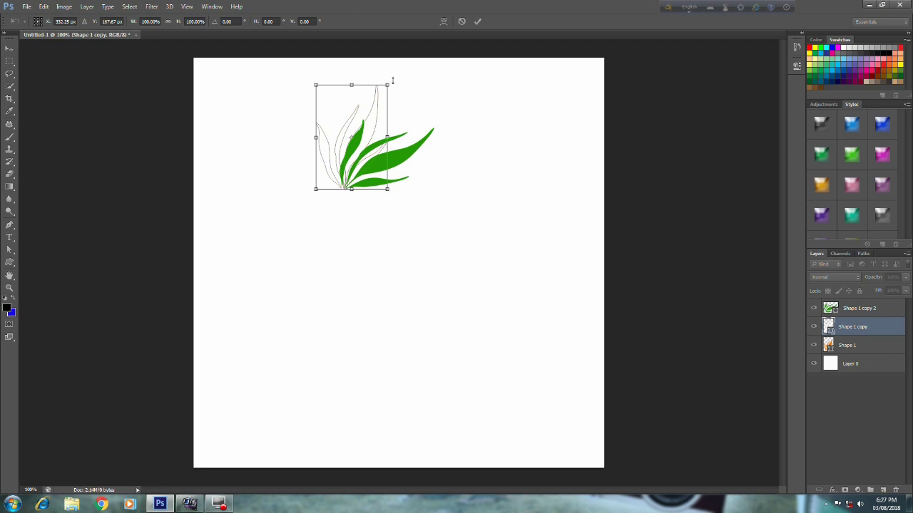
# Step: Rotate the white leaf copy about 20° around its base and warp it into slender cutting strips
pyautogui.moveTo(352, 138); pyautogui.dragTo(345, 191)
pyautogui.moveTo(395, 76); pyautogui.dragTo(448, 85)
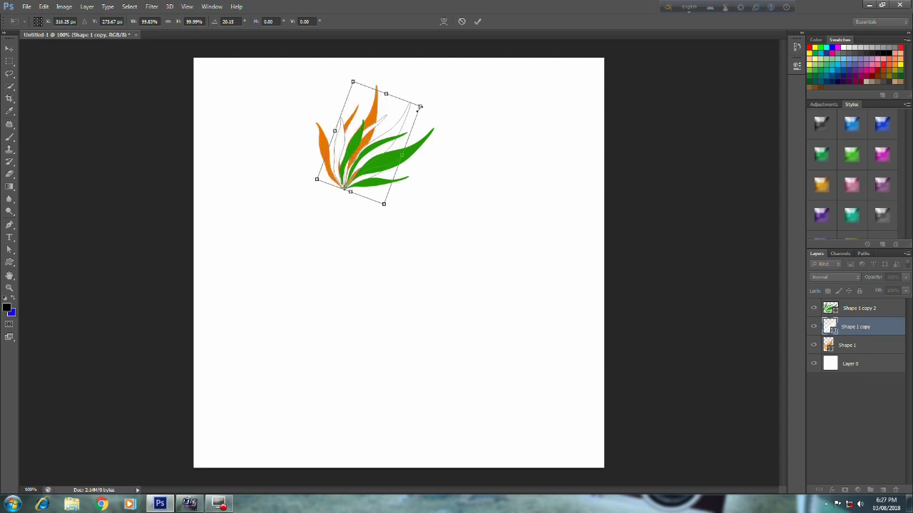
pyautogui.click(443, 21)
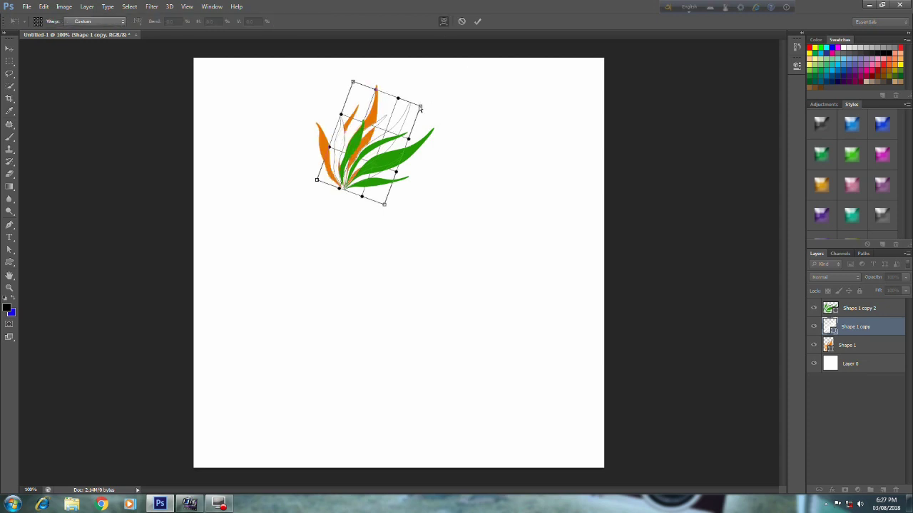
pyautogui.moveTo(424, 104); pyautogui.dragTo(447, 72)
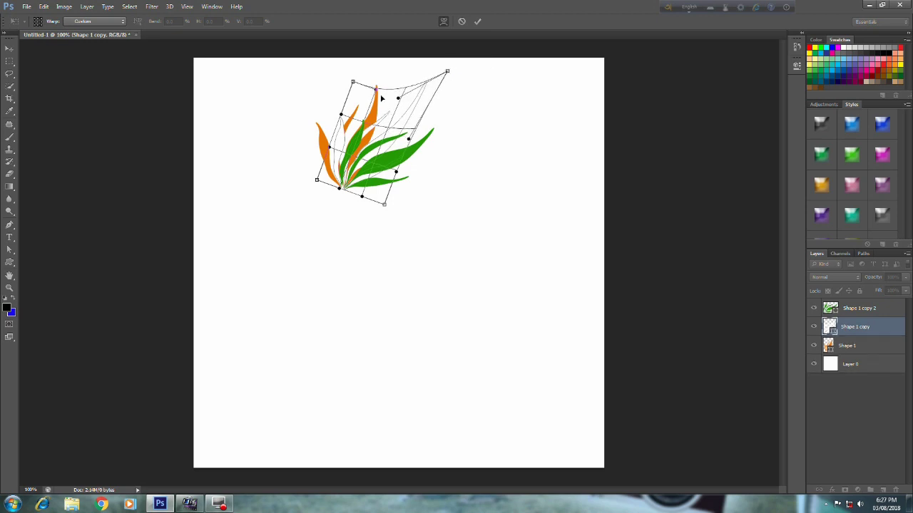
pyautogui.moveTo(376, 90); pyautogui.dragTo(404, 62)
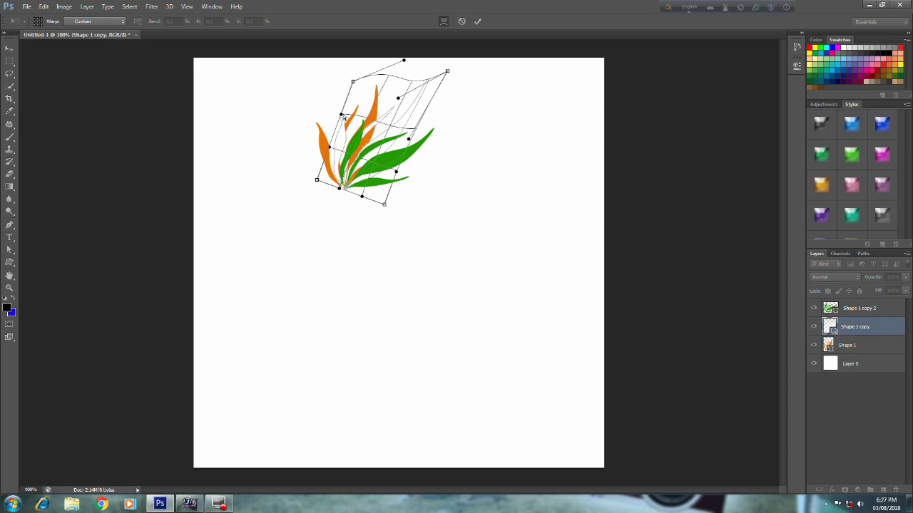
pyautogui.moveTo(349, 105); pyautogui.dragTo(345, 93)
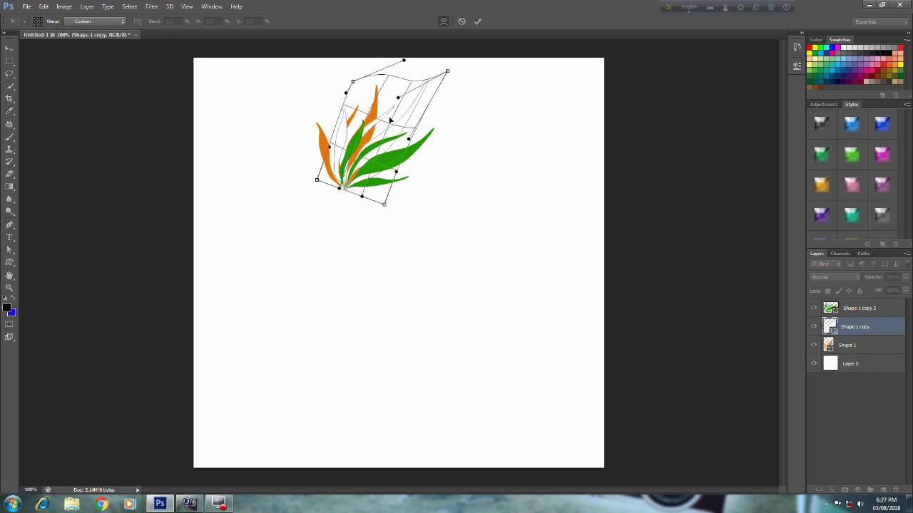
pyautogui.moveTo(397, 122); pyautogui.dragTo(397, 115)
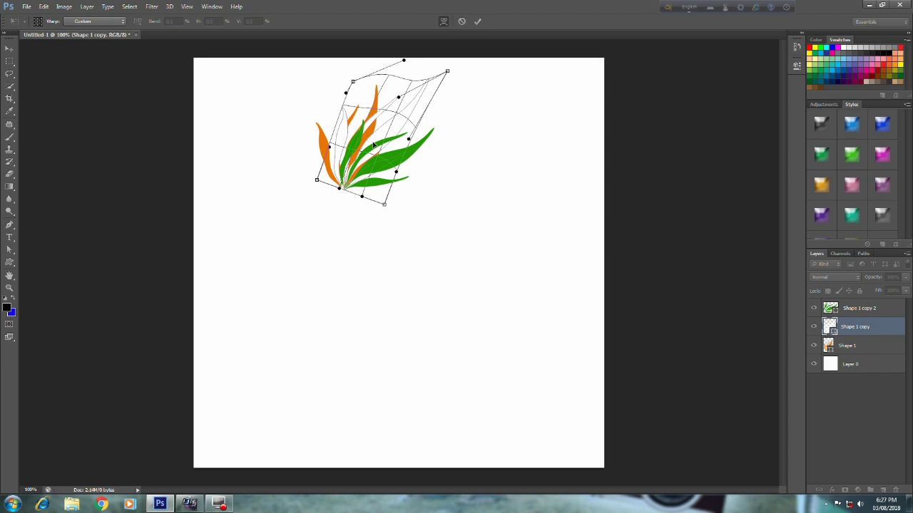
pyautogui.press('Return')
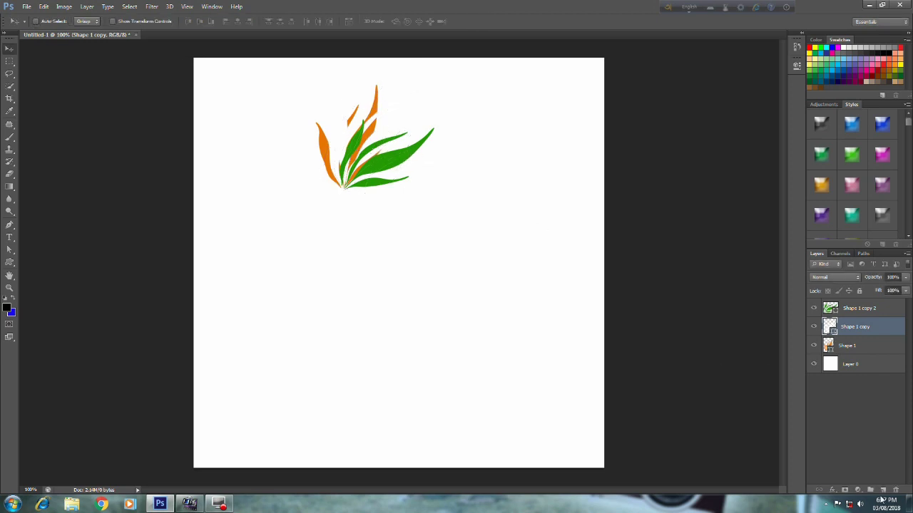
# Step: On Shape 1, adjust the orange blades' height from the top and warp them outward to the right
pyautogui.click(849, 347)
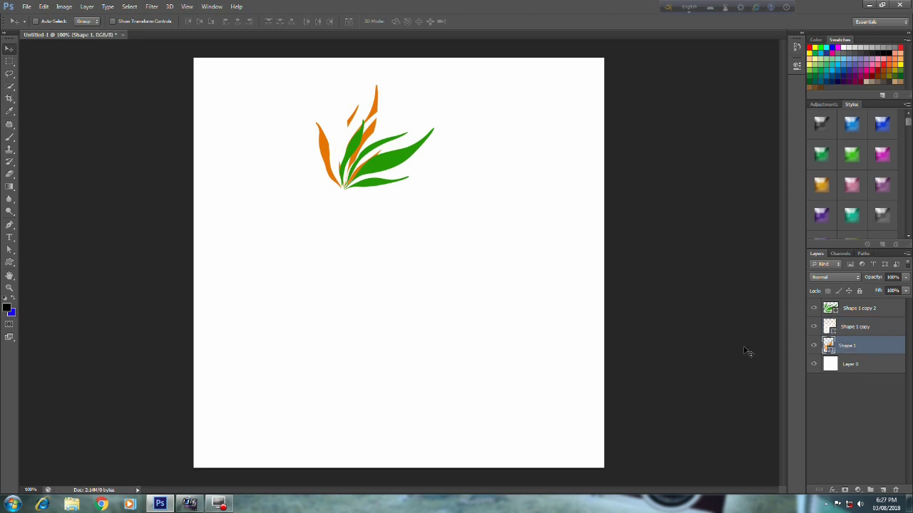
pyautogui.hotkey('ctrl', 't')
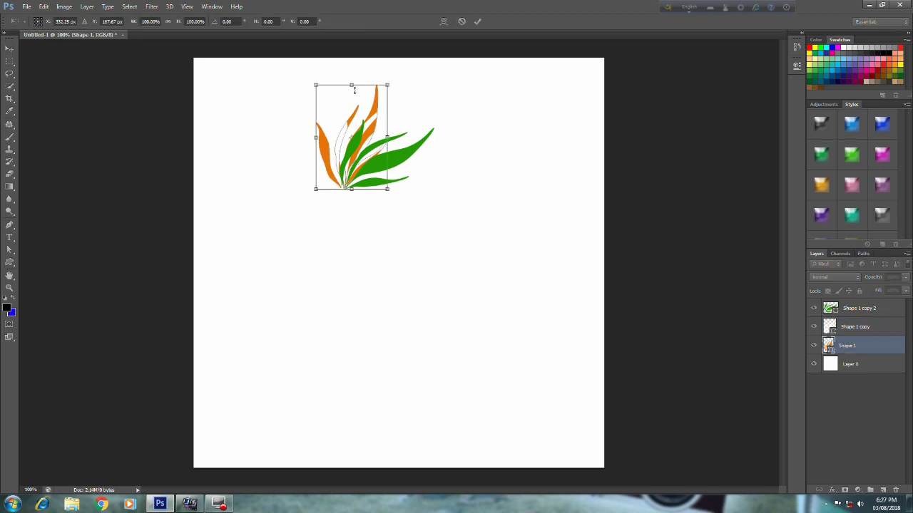
pyautogui.moveTo(348, 186)
pyautogui.mouseDown()
pyautogui.moveTo(364, 83)
pyautogui.moveTo(351, 84)
pyautogui.moveTo(351, 59)
pyautogui.mouseUp()
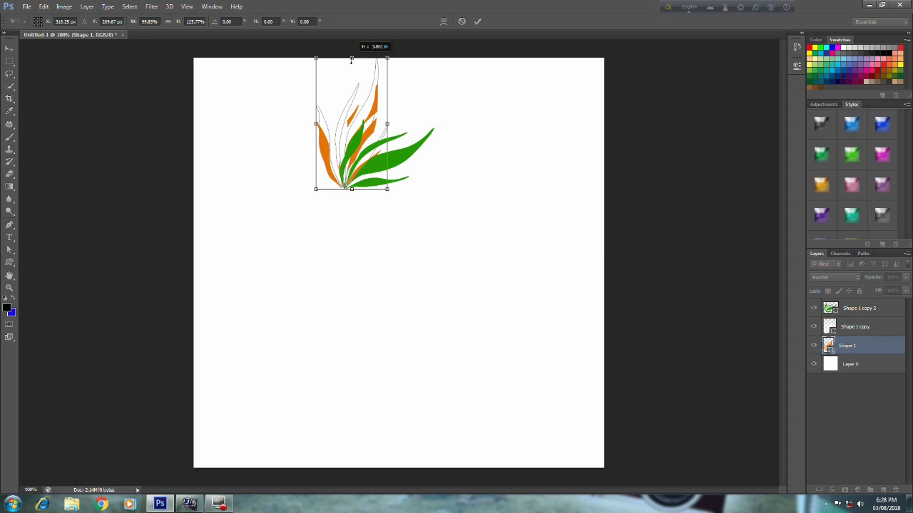
pyautogui.moveTo(351, 62); pyautogui.dragTo(351, 64)
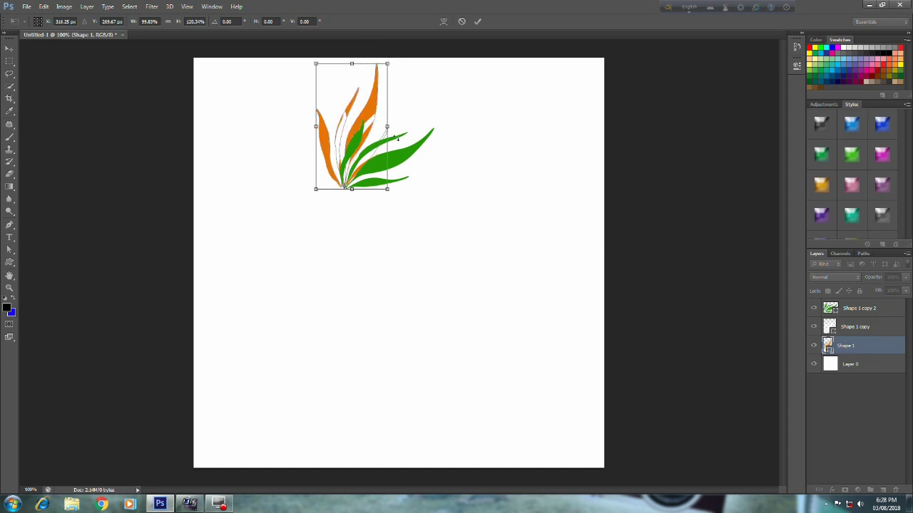
pyautogui.click(443, 23)
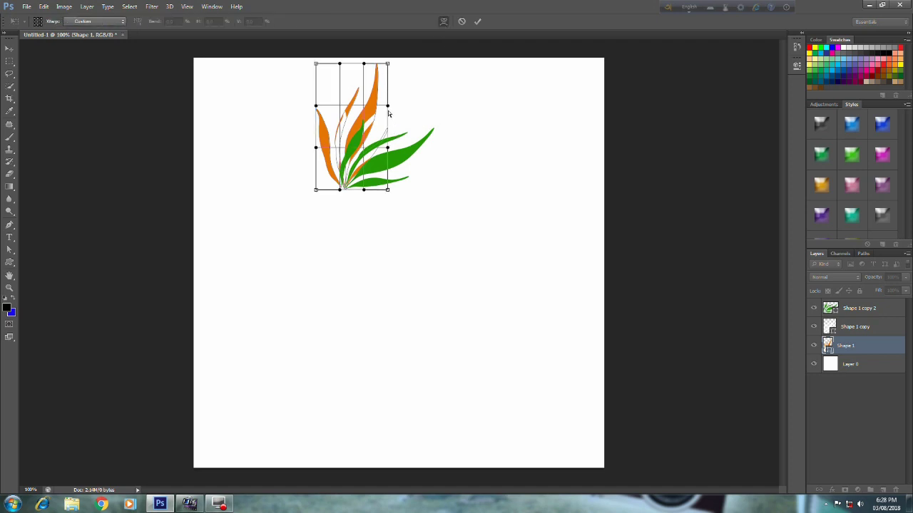
pyautogui.moveTo(391, 107); pyautogui.dragTo(403, 125)
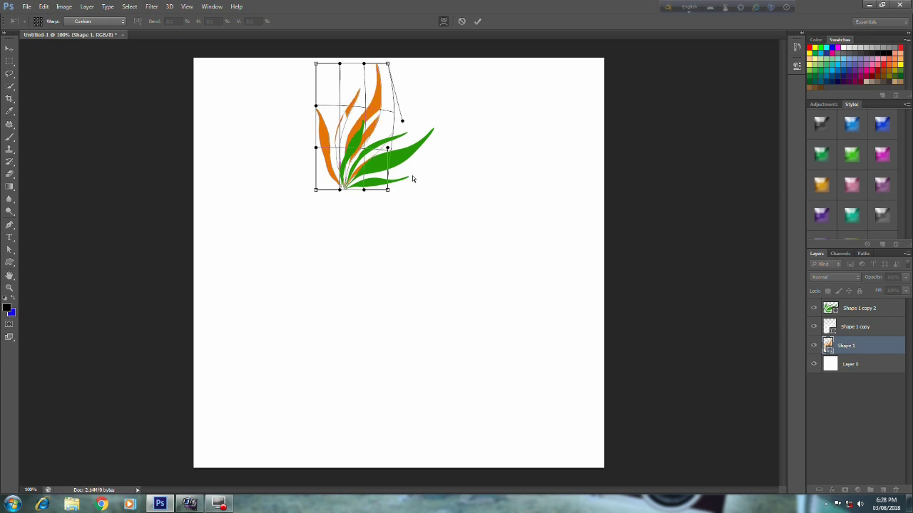
pyautogui.press('Return')
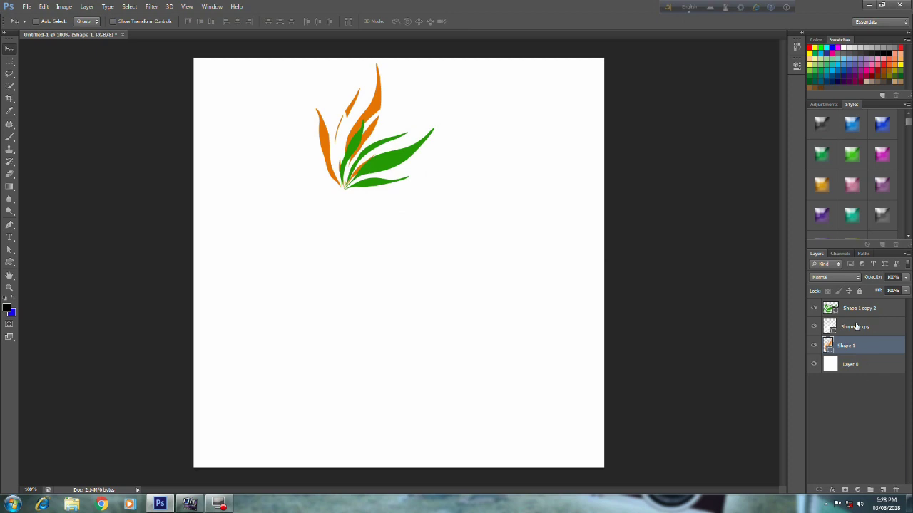
# Step: Add a lighter, lower-opacity drop shadow to the white Shape 1 copy layer
pyautogui.click(856, 326)
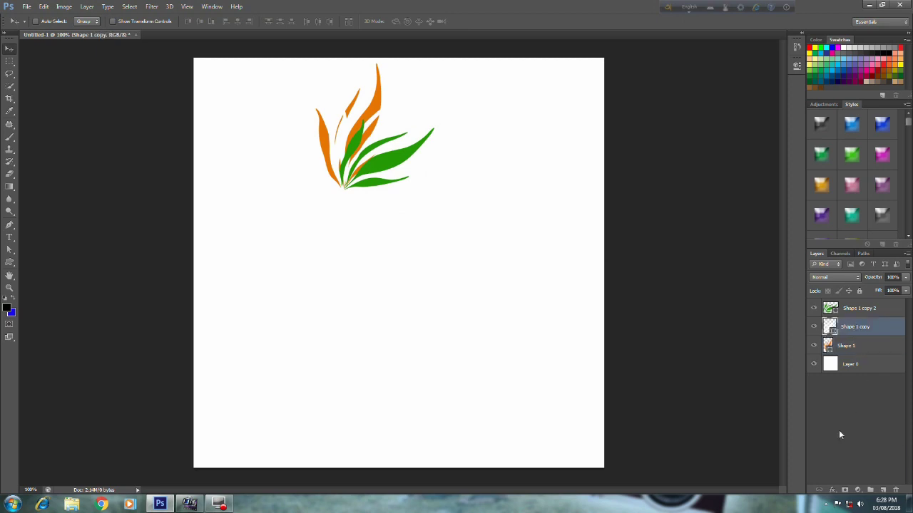
pyautogui.click(831, 490)
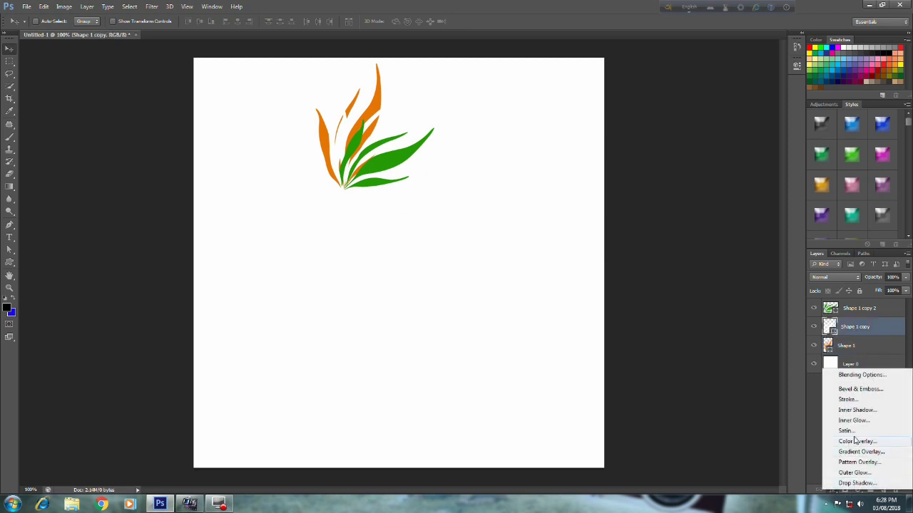
pyautogui.click(855, 483)
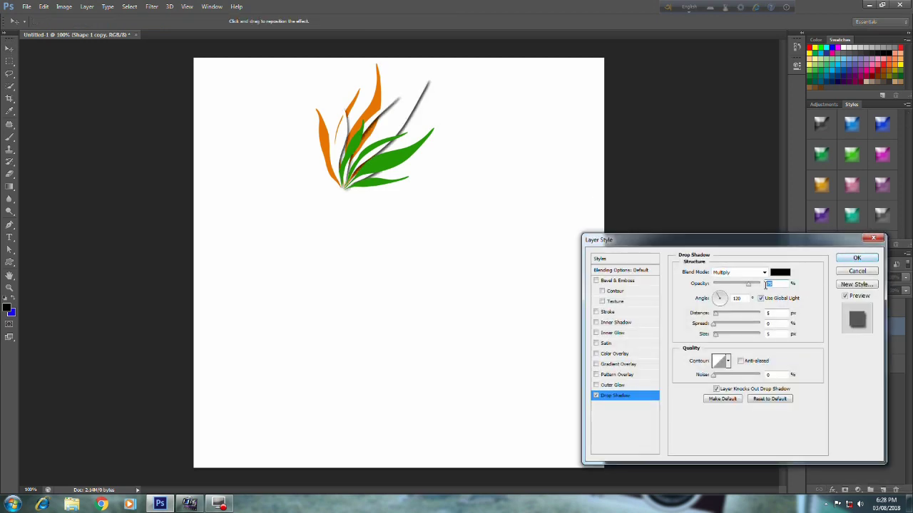
pyautogui.moveTo(749, 289); pyautogui.dragTo(739, 289)
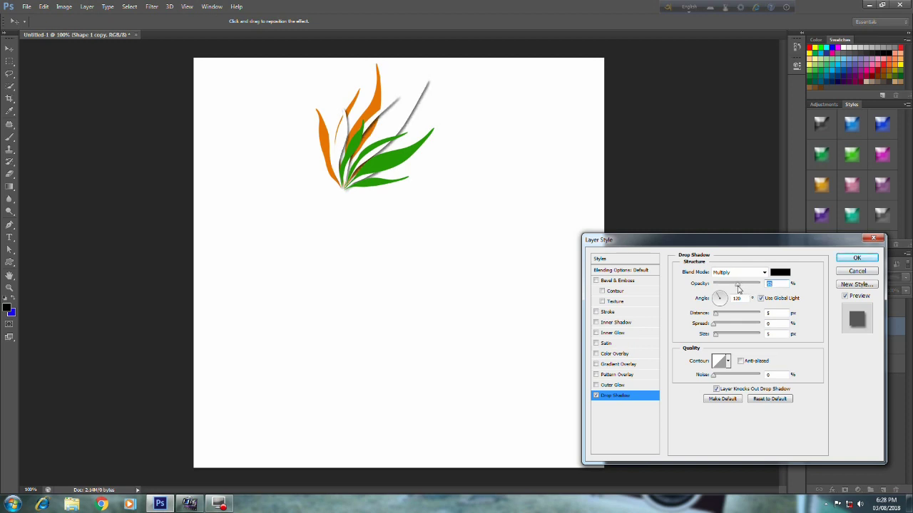
pyautogui.click(857, 258)
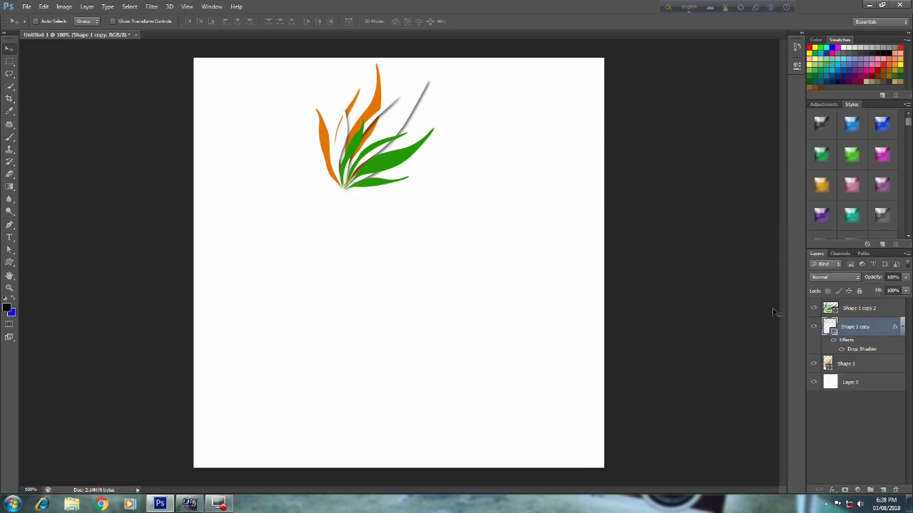
# Step: Give the orange Shape 1 leaf layer a similar low-opacity drop shadow
pyautogui.click(843, 364)
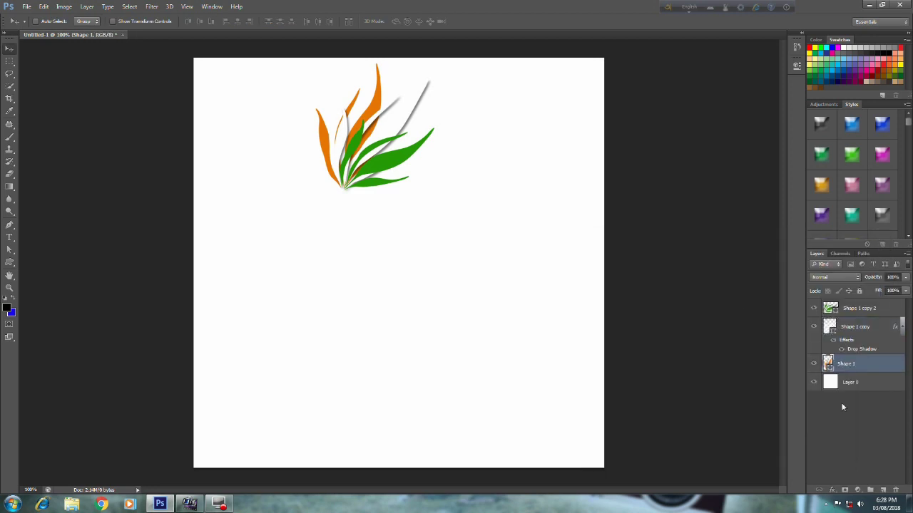
pyautogui.click(833, 489)
pyautogui.press('Escape')
pyautogui.moveTo(748, 287); pyautogui.dragTo(738, 289)
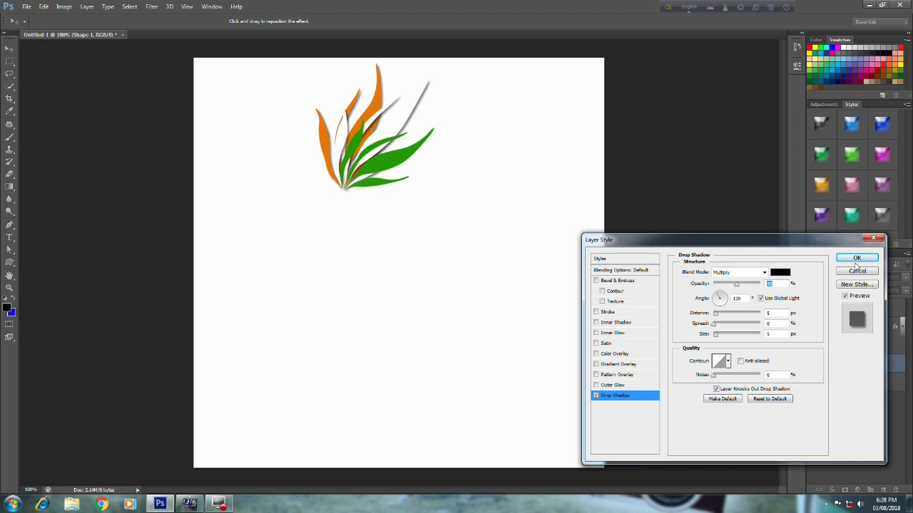
pyautogui.press('Return')
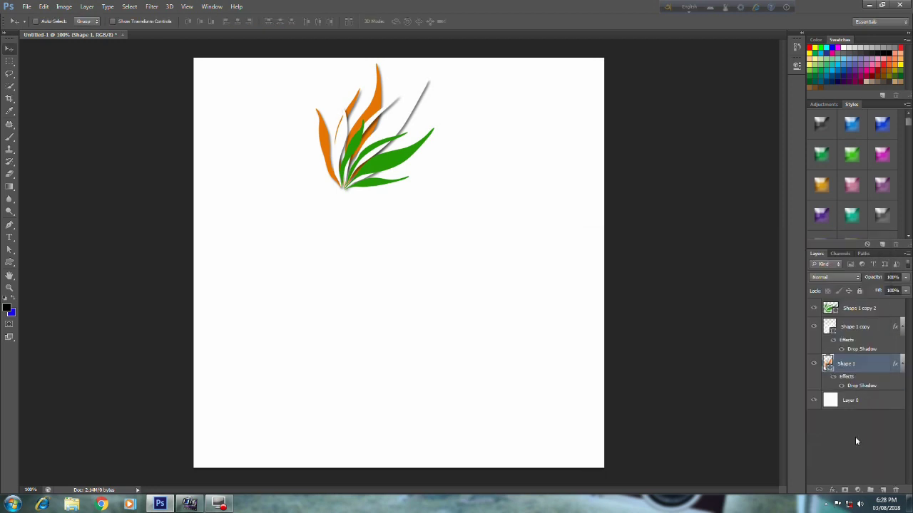
# Step: Add a 50% opacity drop shadow to Shape 1 copy 2, then hide the white Layer 0
pyautogui.click(848, 315)
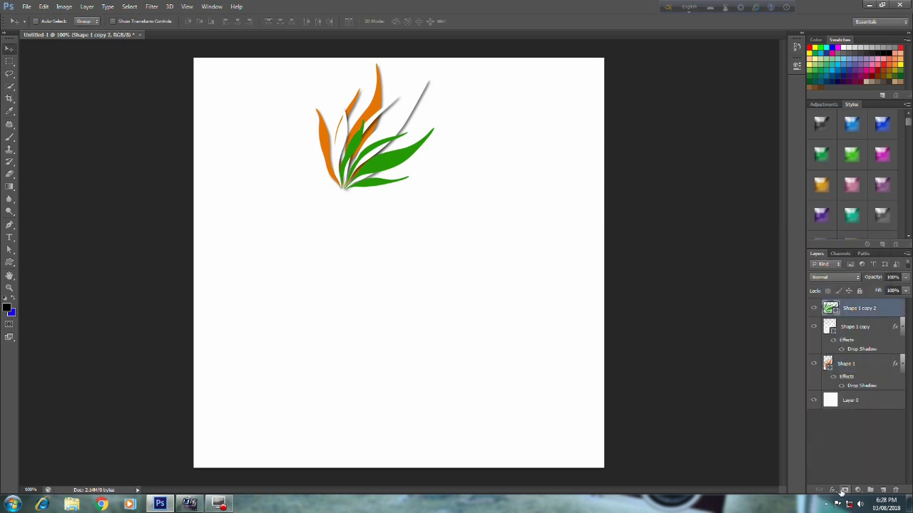
pyautogui.click(831, 490)
pyautogui.click(852, 488)
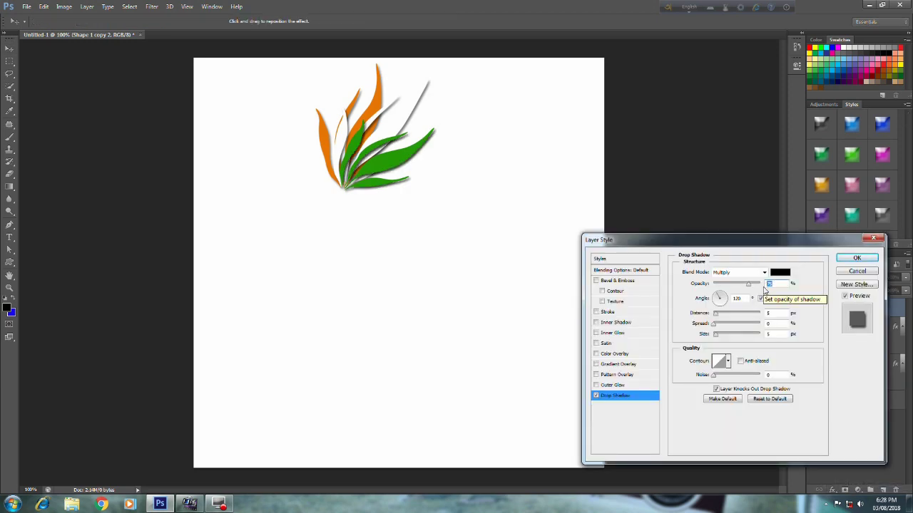
pyautogui.write('50')
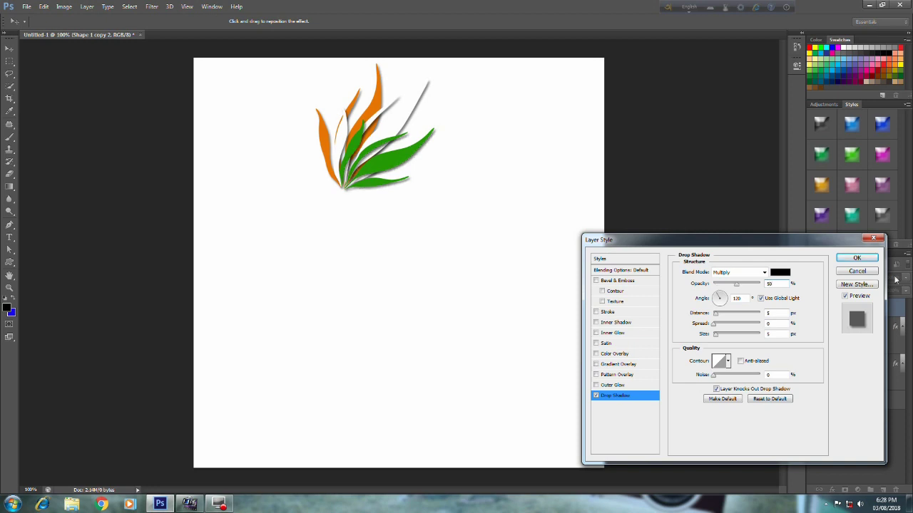
pyautogui.click(853, 259)
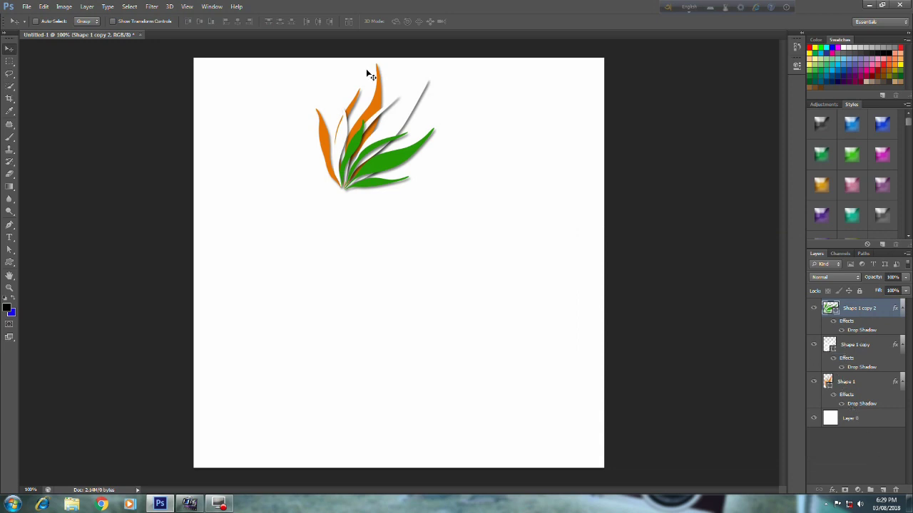
pyautogui.click(813, 418)
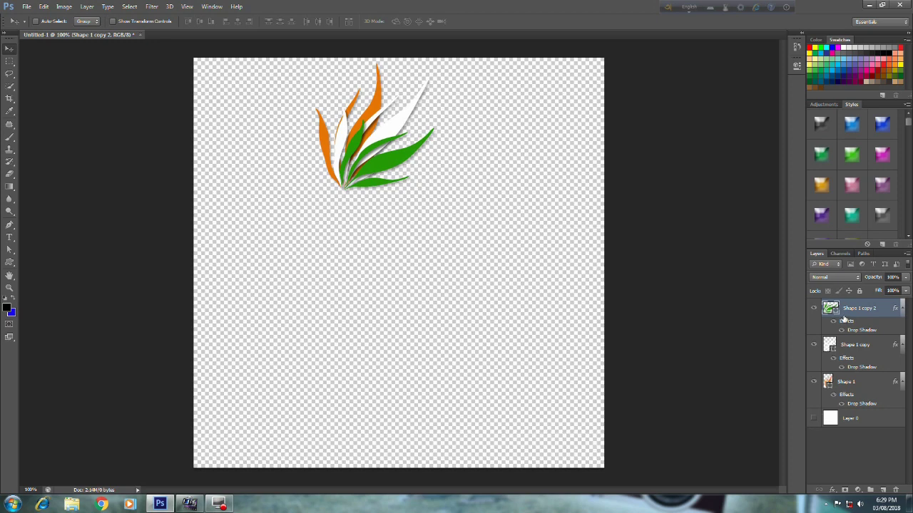
# Step: Merge the visible leaf layers, re-show Layer 0, and shift the fan down-right
pyautogui.hotkey('shift', 'ctrl', 'e')
pyautogui.click(814, 327)
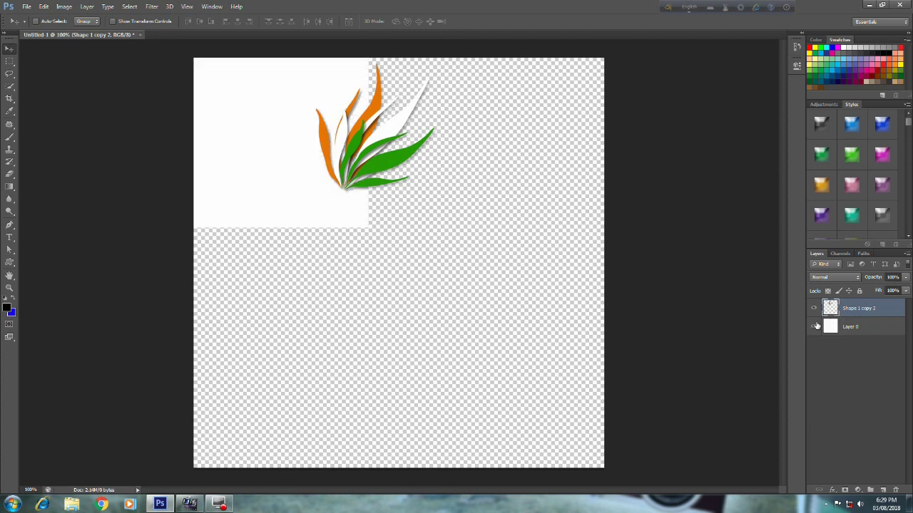
pyautogui.moveTo(361, 124)
pyautogui.mouseDown()
pyautogui.moveTo(387, 146)
pyautogui.moveTo(381, 160)
pyautogui.mouseUp()
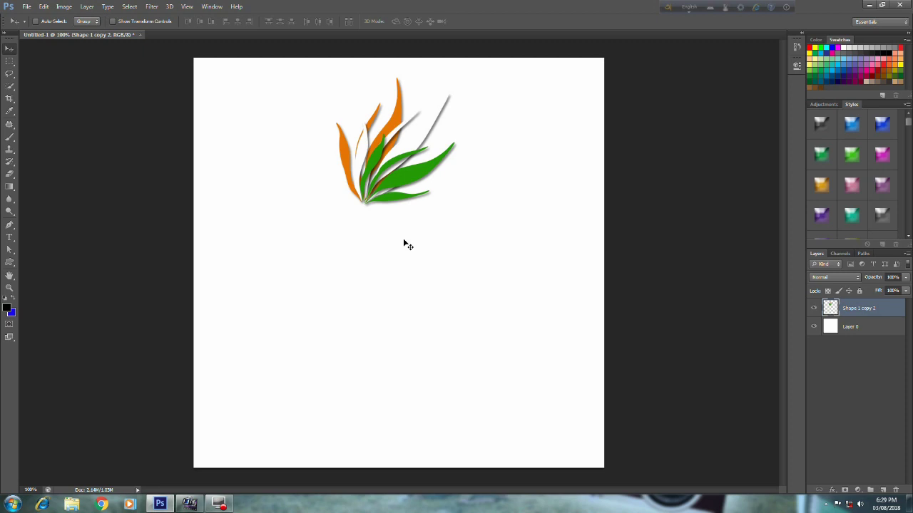
# Step: Warp the merged fan wider, stretching its top, lower-right and left sides outward
pyautogui.hotkey('ctrl', 't')
pyautogui.click(449, 21)
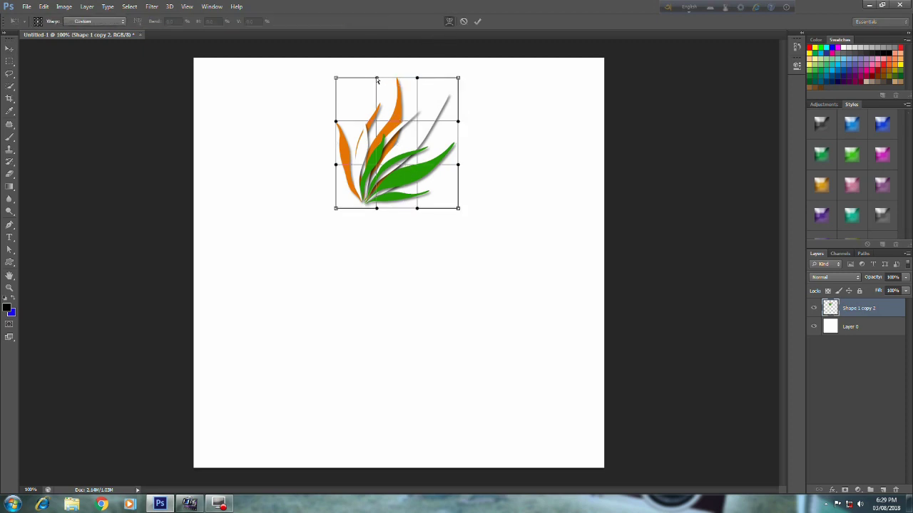
pyautogui.moveTo(377, 78)
pyautogui.mouseDown()
pyautogui.moveTo(378, 66)
pyautogui.moveTo(471, 69)
pyautogui.mouseUp()
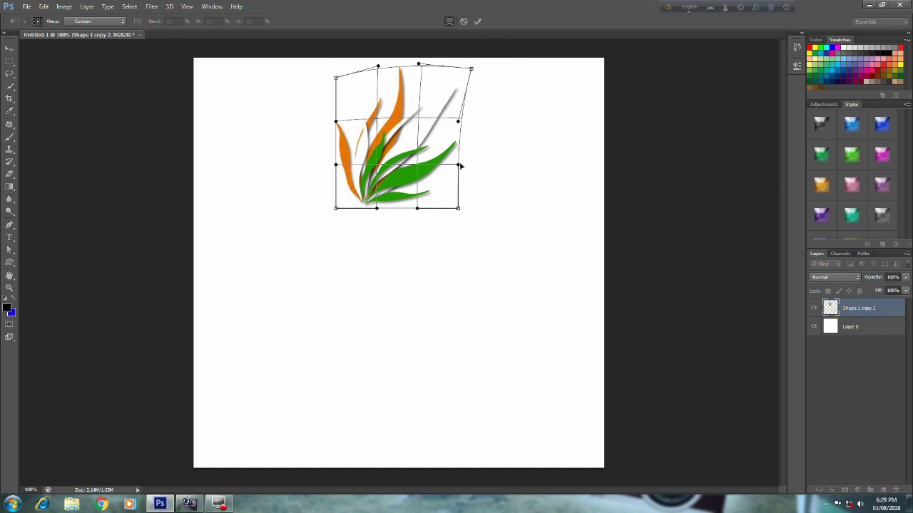
pyautogui.moveTo(458, 164); pyautogui.dragTo(473, 185)
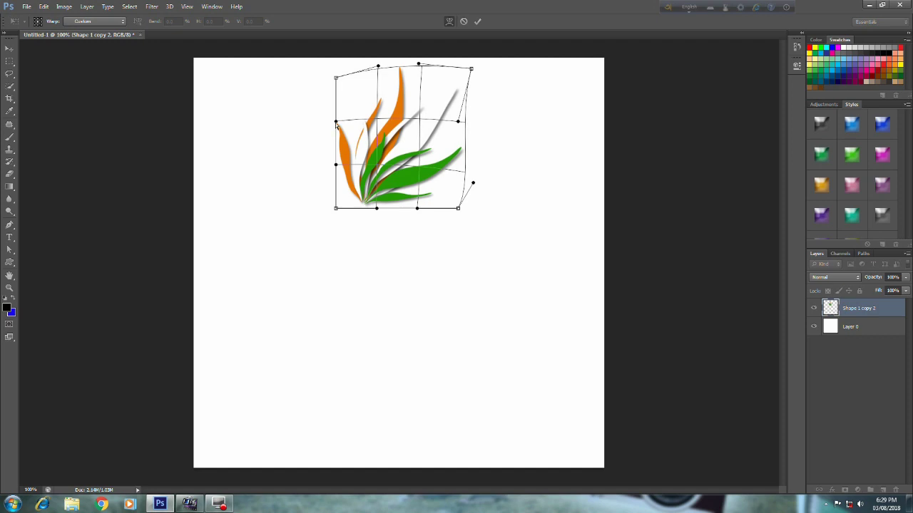
pyautogui.moveTo(330, 125); pyautogui.dragTo(320, 125)
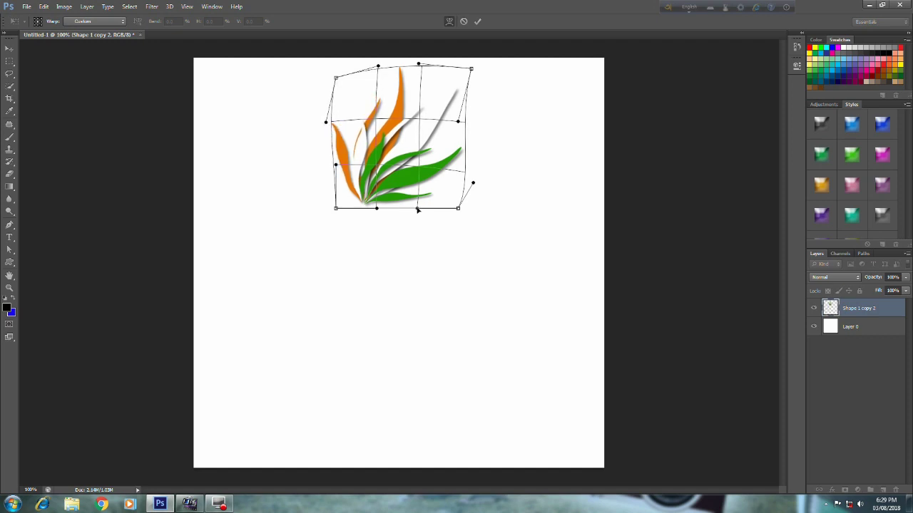
pyautogui.press('Return')
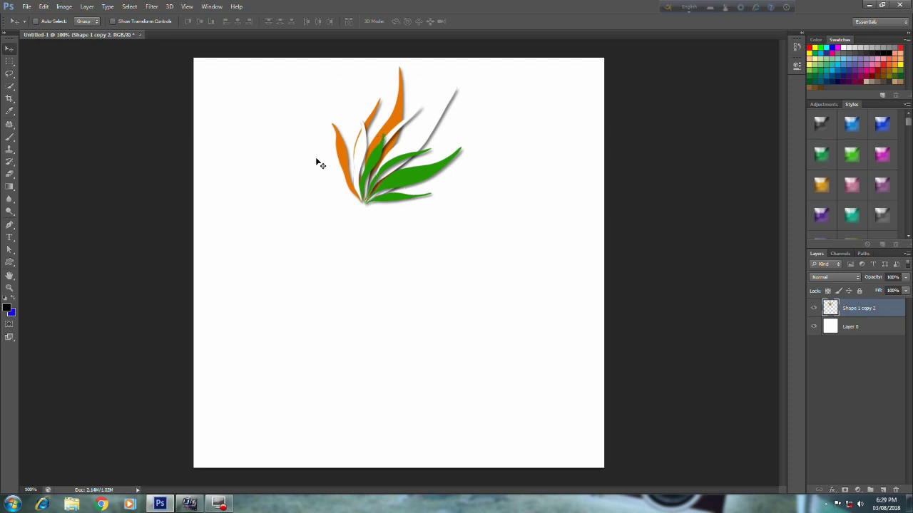
# Step: Type a large black Cooper Black capital D below the leaves and move it up-right
pyautogui.click(11, 239)
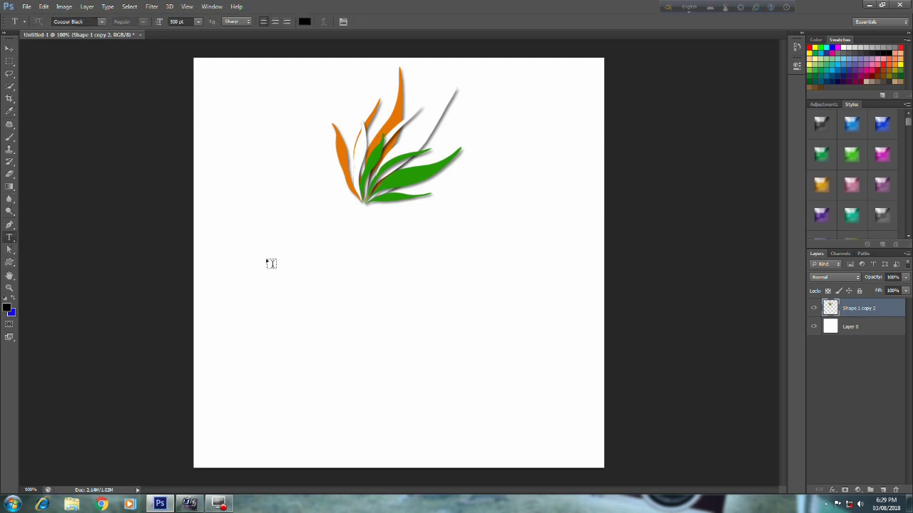
pyautogui.moveTo(266, 259); pyautogui.dragTo(519, 416)
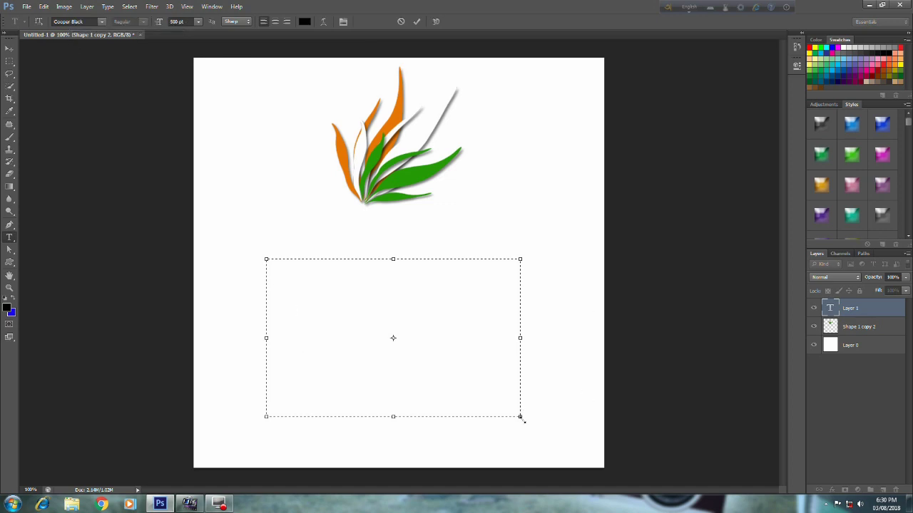
pyautogui.moveTo(521, 418); pyautogui.dragTo(550, 450)
pyautogui.write('D')
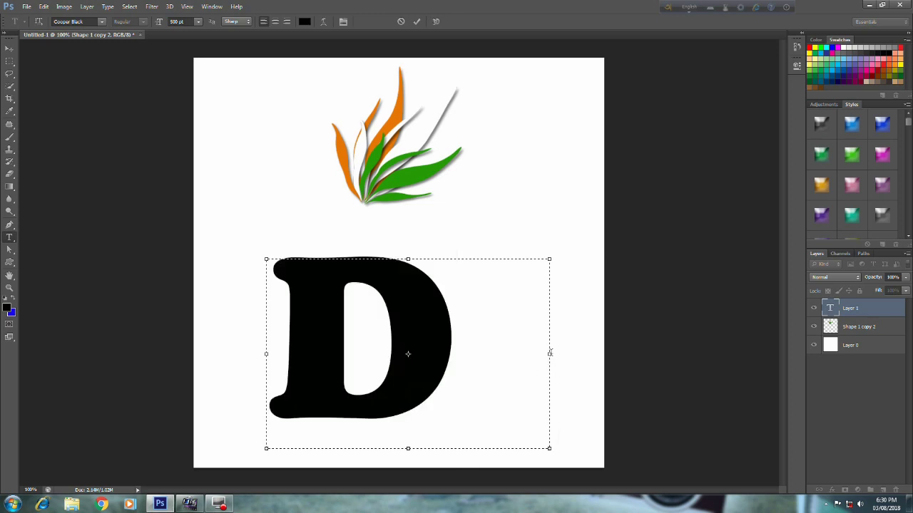
pyautogui.moveTo(551, 354); pyautogui.dragTo(458, 354)
pyautogui.moveTo(362, 450); pyautogui.dragTo(363, 423)
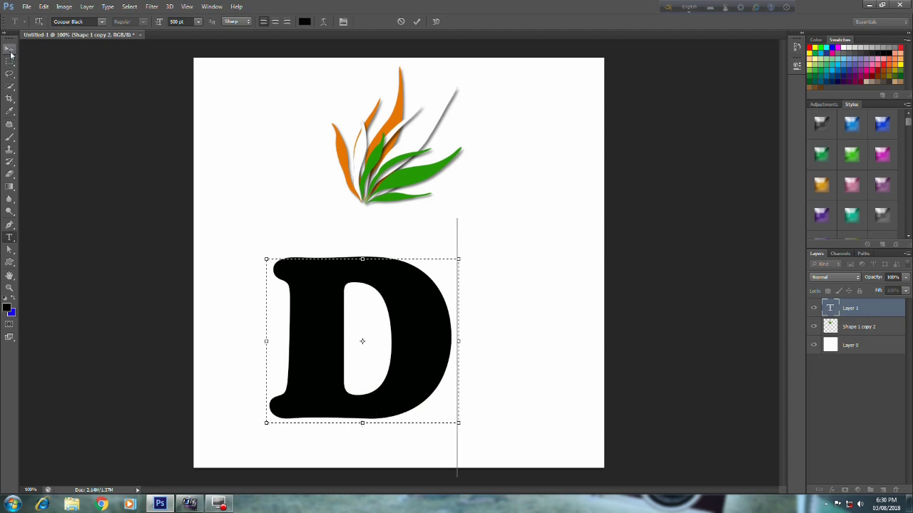
pyautogui.click(10, 50)
pyautogui.moveTo(399, 309)
pyautogui.mouseDown()
pyautogui.moveTo(405, 256)
pyautogui.moveTo(418, 259)
pyautogui.mouseUp()
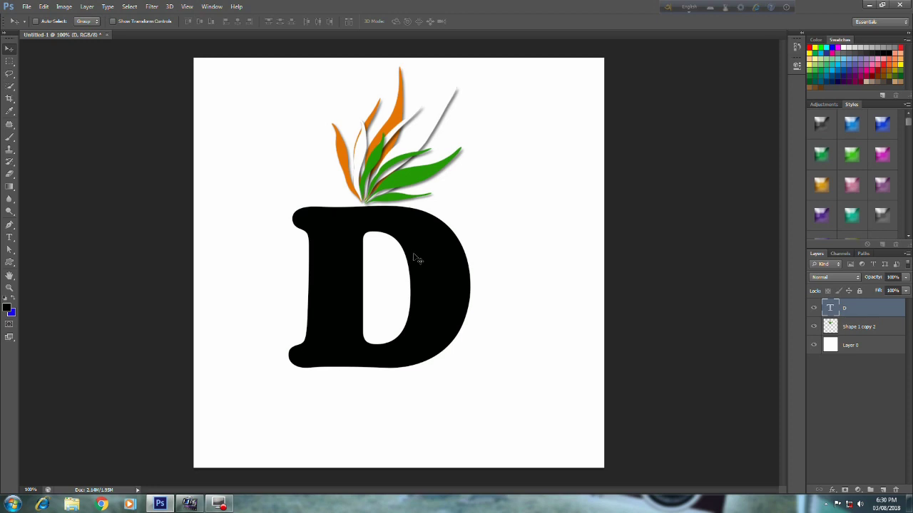
# Step: Scale the D to about 129%, move it up-left under the fan, and nudge it down one pixel
pyautogui.hotkey('ctrl', 't')
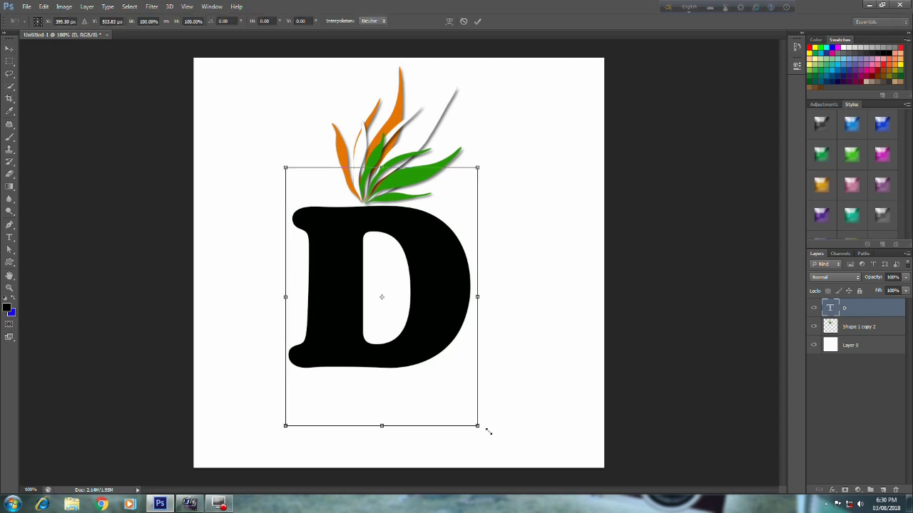
pyautogui.moveTo(509, 437)
pyautogui.mouseDown()
pyautogui.moveTo(577, 483)
pyautogui.moveTo(571, 473)
pyautogui.mouseUp()
pyautogui.moveTo(501, 355); pyautogui.dragTo(483, 349)
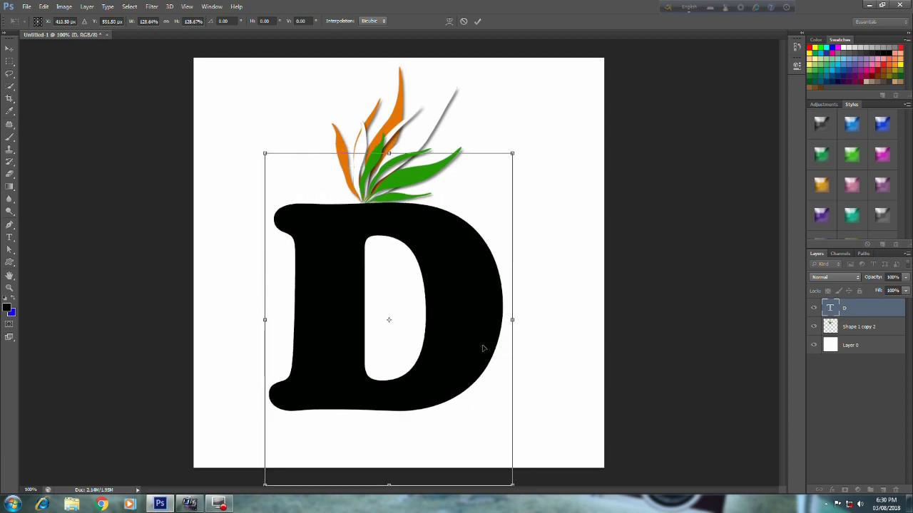
pyautogui.press('Return')
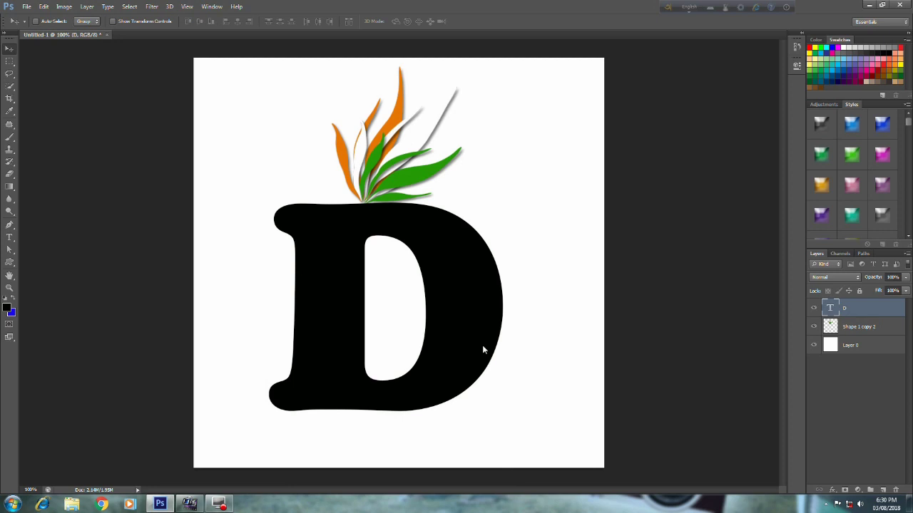
pyautogui.press('Down')
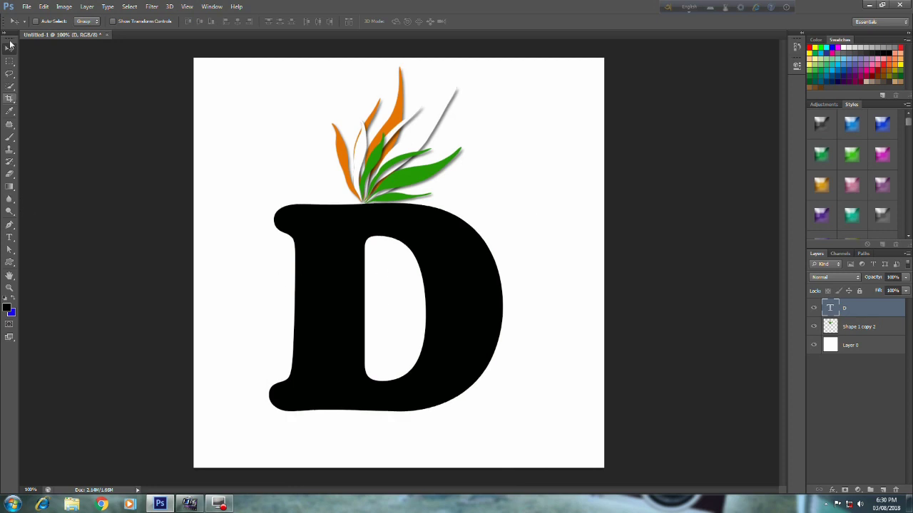
# Step: Open Indian-Flag-HD-Images-for-Whatsapp-5.jpg from the MOHA PURUS folder
pyautogui.click(26, 7)
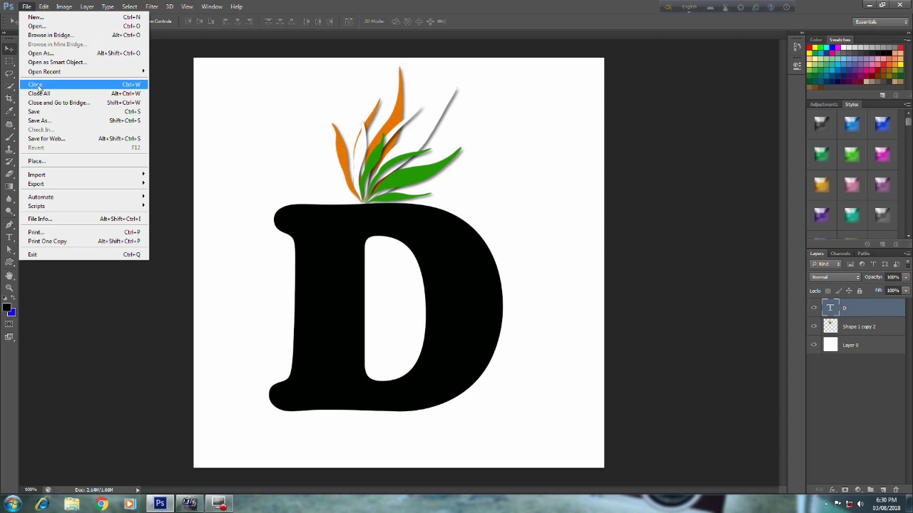
pyautogui.click(37, 26)
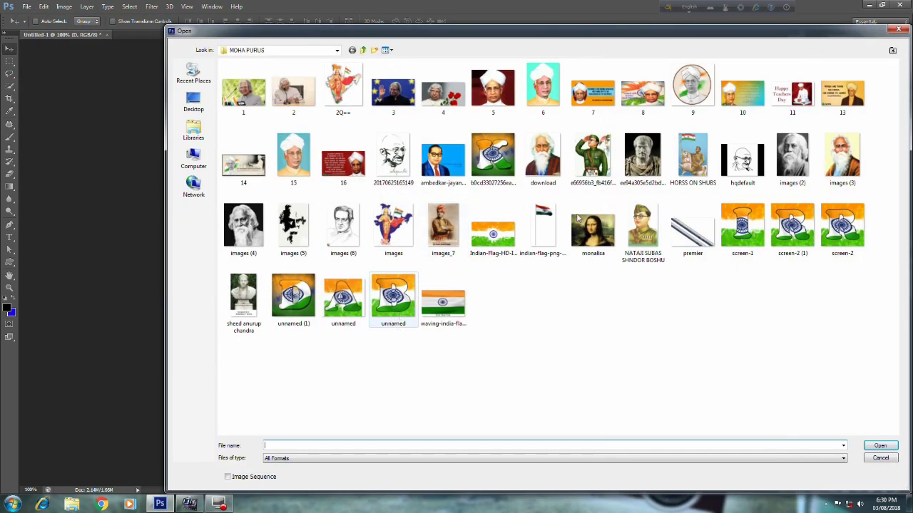
pyautogui.click(502, 241)
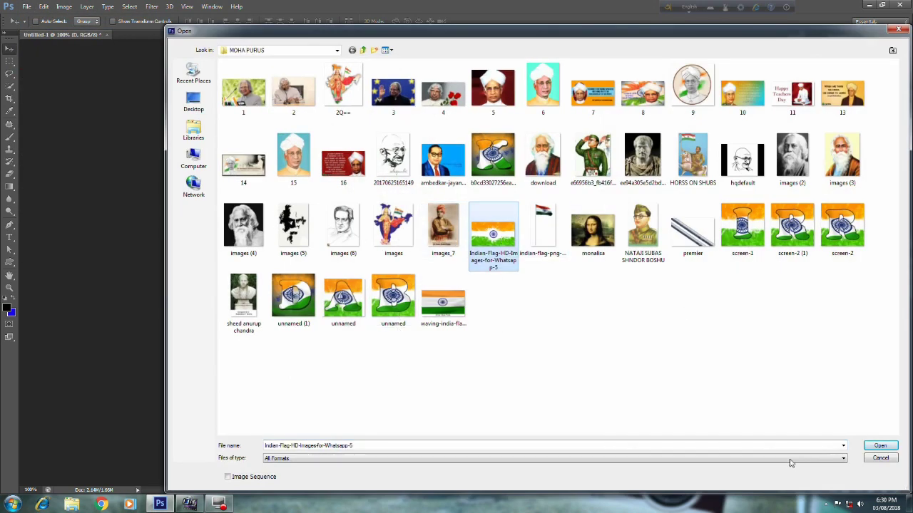
pyautogui.click(881, 446)
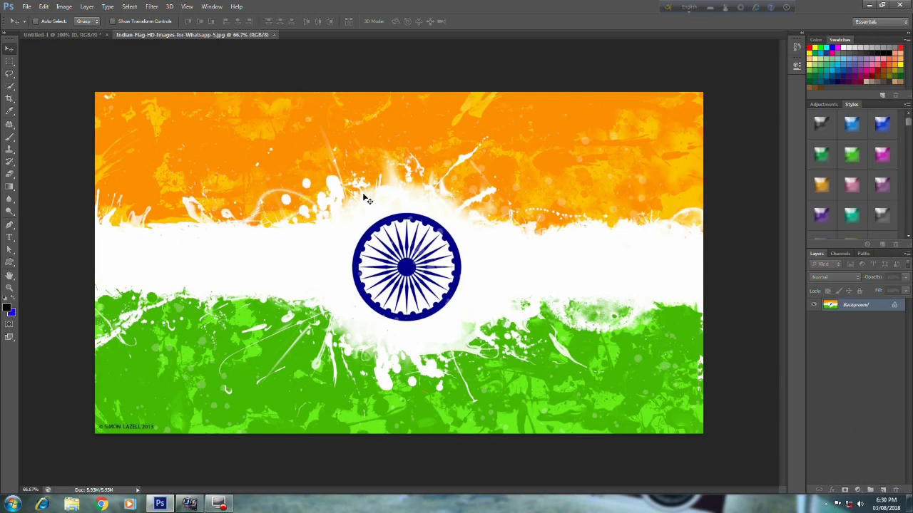
# Step: Marquee-select the flag's vertical centre strip with the chakra and drag it into Untitled-1
pyautogui.click(9, 62)
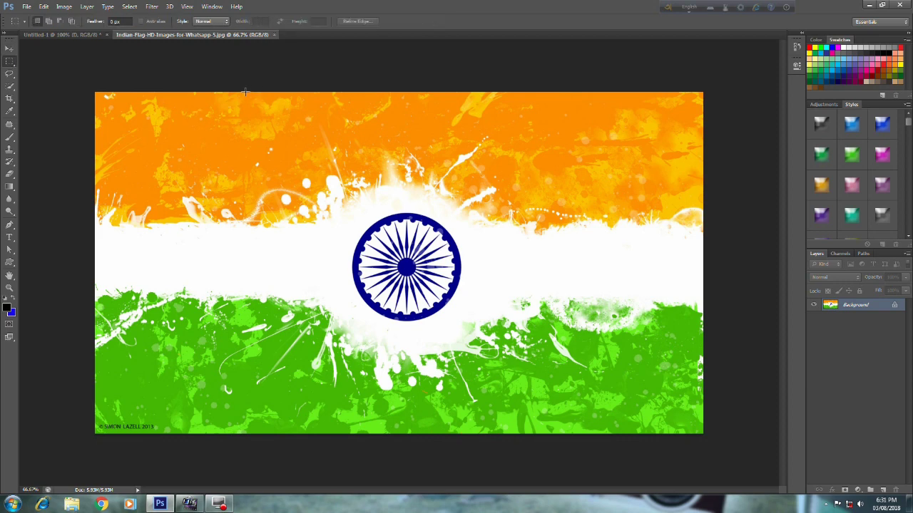
pyautogui.moveTo(241, 91)
pyautogui.mouseDown()
pyautogui.moveTo(540, 364)
pyautogui.moveTo(565, 443)
pyautogui.mouseUp()
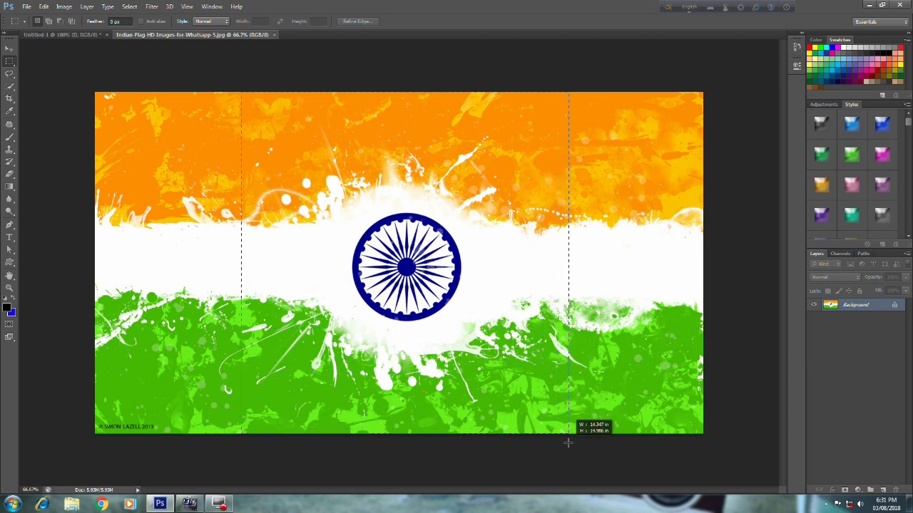
pyautogui.moveTo(566, 443); pyautogui.dragTo(568, 443)
pyautogui.click(567, 442)
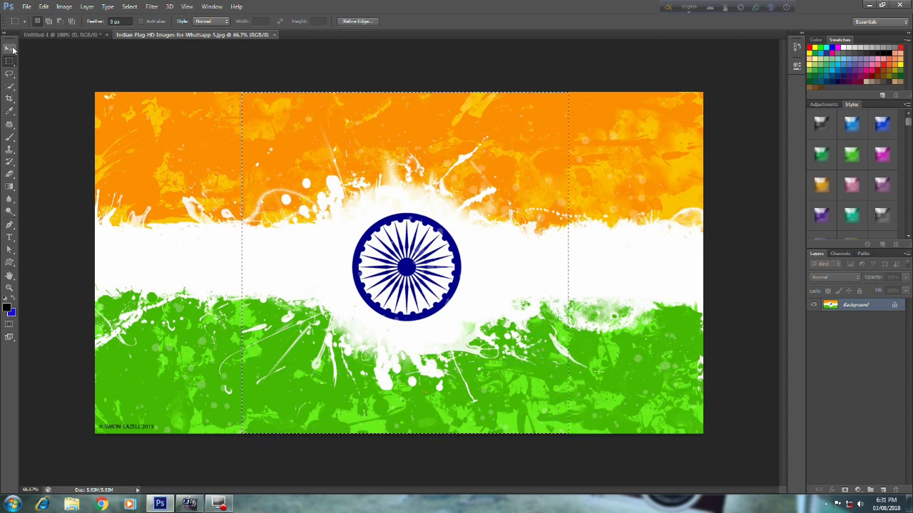
pyautogui.click(13, 49)
pyautogui.moveTo(398, 180)
pyautogui.mouseDown()
pyautogui.moveTo(83, 38)
pyautogui.moveTo(335, 267)
pyautogui.mouseUp()
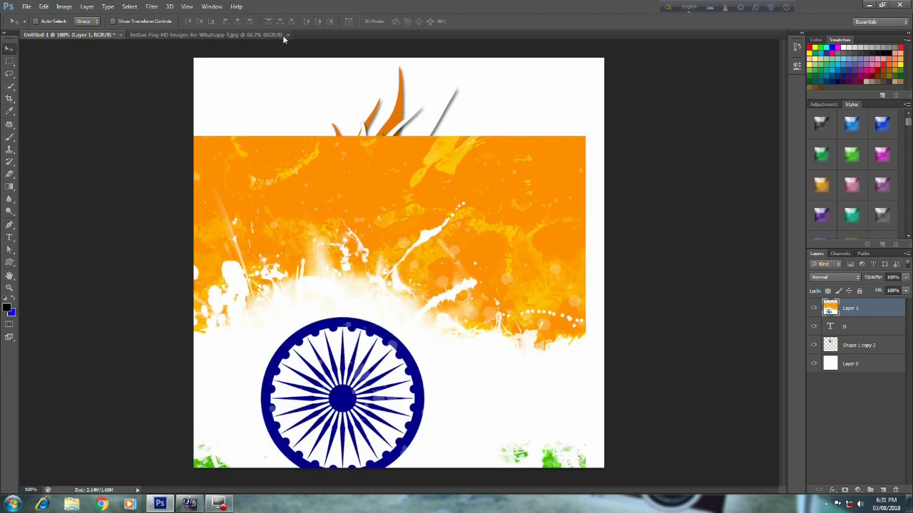
# Step: Close the flag document and scale Layer 1 to about 73% by 47% so it covers the D
pyautogui.click(287, 35)
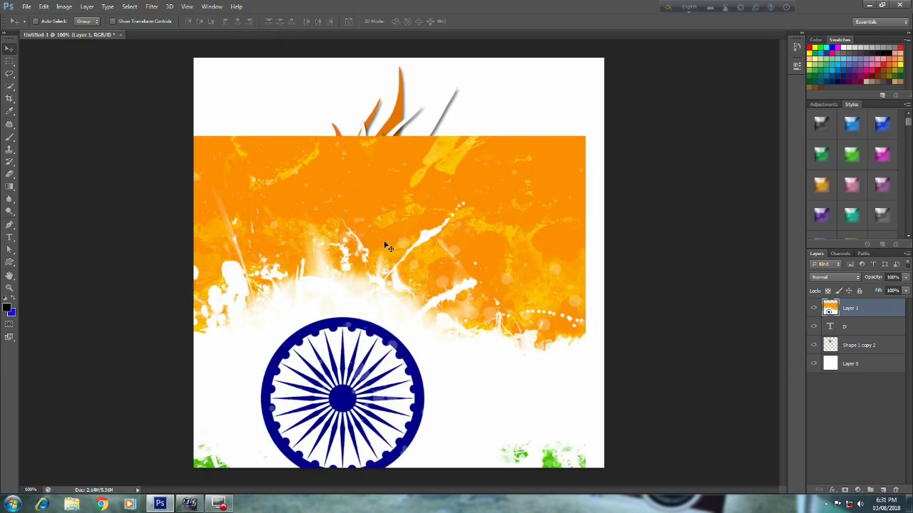
pyautogui.moveTo(383, 242); pyautogui.dragTo(421, 194)
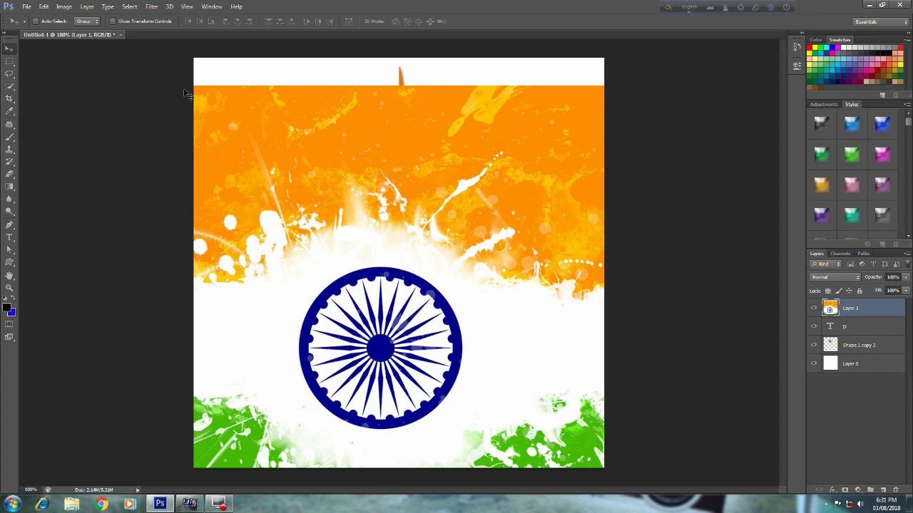
pyautogui.hotkey('ctrl', 't')
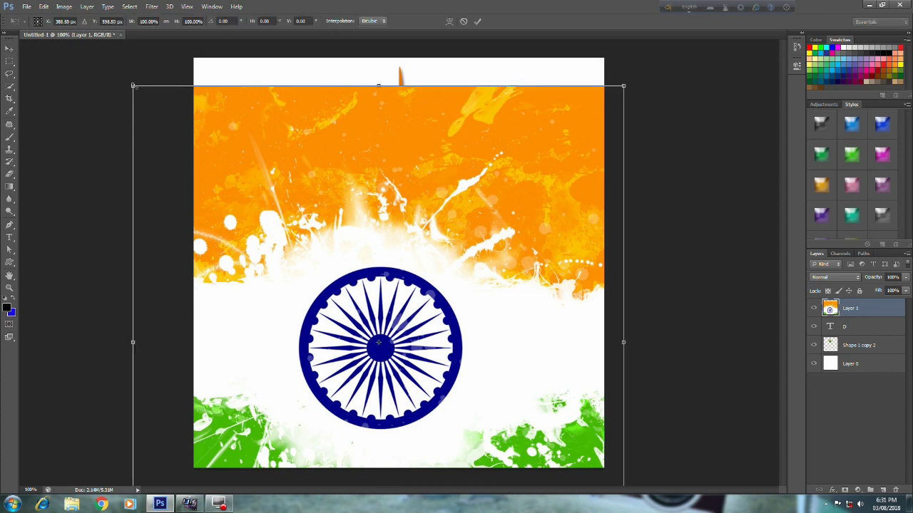
pyautogui.moveTo(134, 87); pyautogui.dragTo(390, 274)
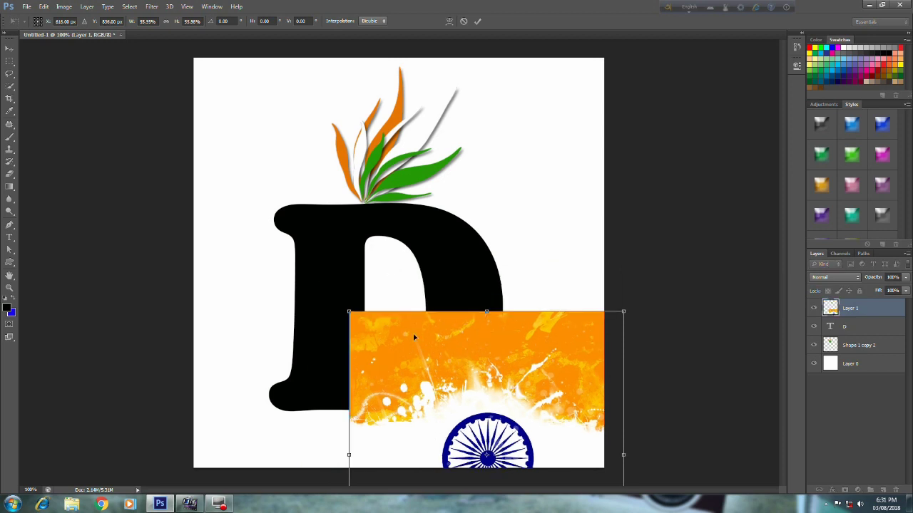
pyautogui.moveTo(416, 349); pyautogui.dragTo(322, 219)
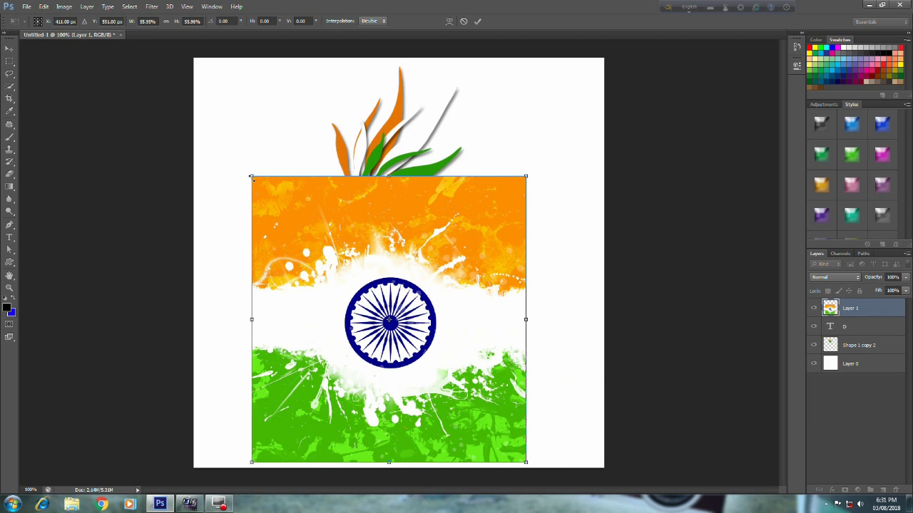
pyautogui.moveTo(251, 176); pyautogui.dragTo(297, 223)
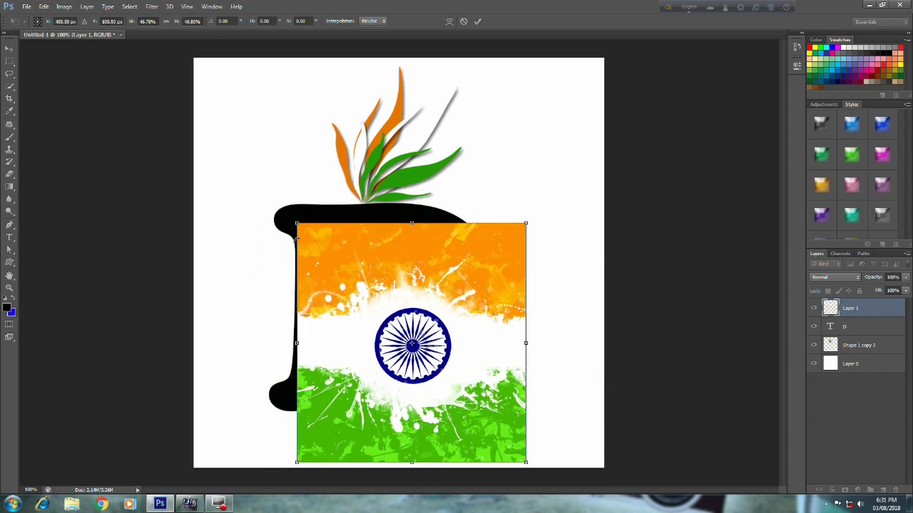
pyautogui.moveTo(359, 286); pyautogui.dragTo(327, 251)
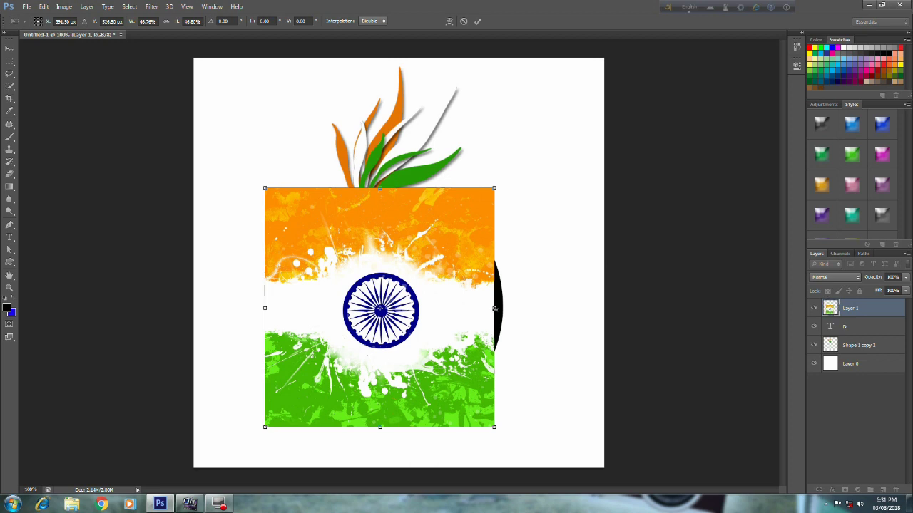
pyautogui.moveTo(495, 310); pyautogui.dragTo(564, 309)
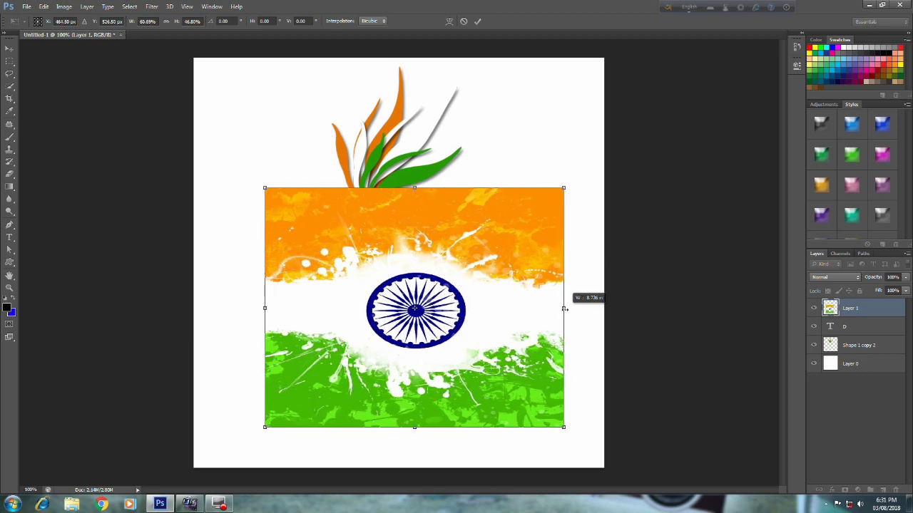
pyautogui.moveTo(248, 315); pyautogui.dragTo(204, 317)
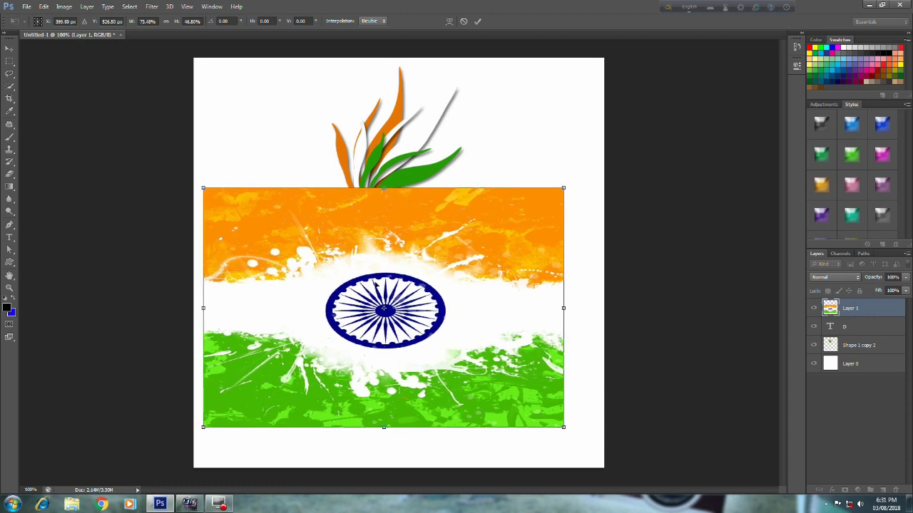
pyautogui.press('Return')
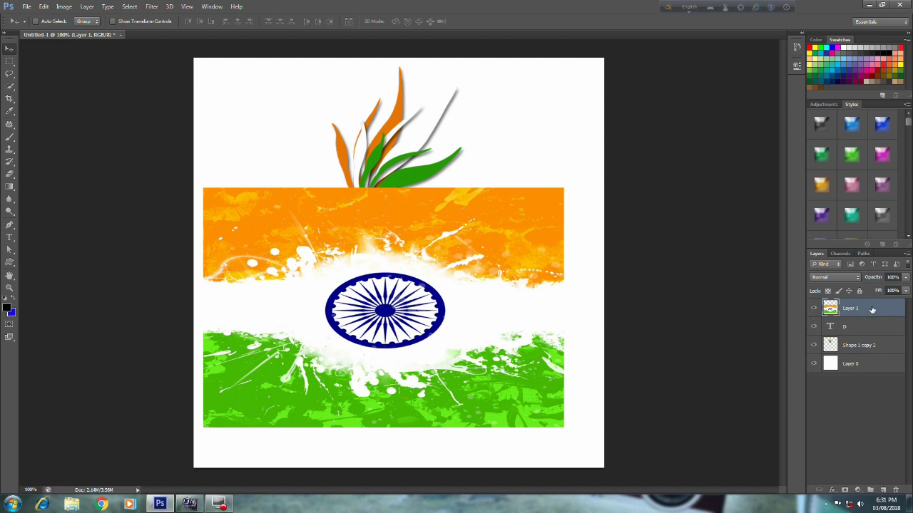
# Step: Clip the Layer 1 flag to the letter D layer with a clipping mask
pyautogui.moveTo(872, 308); pyautogui.dragTo(877, 314)
pyautogui.keyDown('alt'); pyautogui.click(878, 315); pyautogui.keyUp('alt')
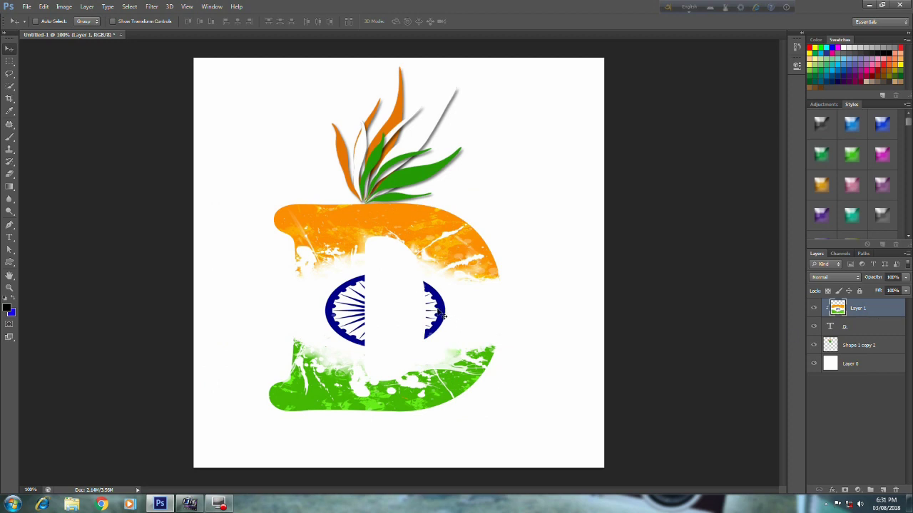
pyautogui.moveTo(442, 316)
pyautogui.mouseDown()
pyautogui.moveTo(430, 309)
pyautogui.moveTo(444, 318)
pyautogui.mouseUp()
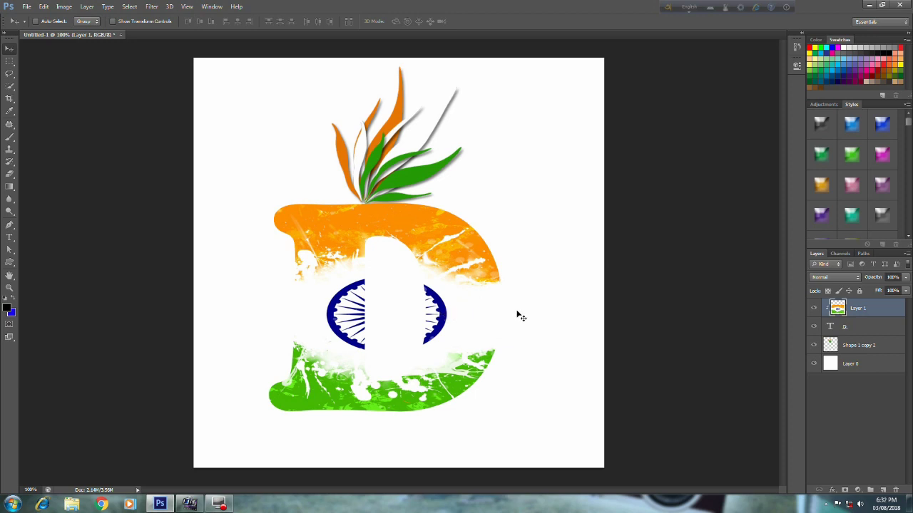
# Step: Widen the clipped flag on both sides to about 106% width
pyautogui.hotkey('ctrl', 't')
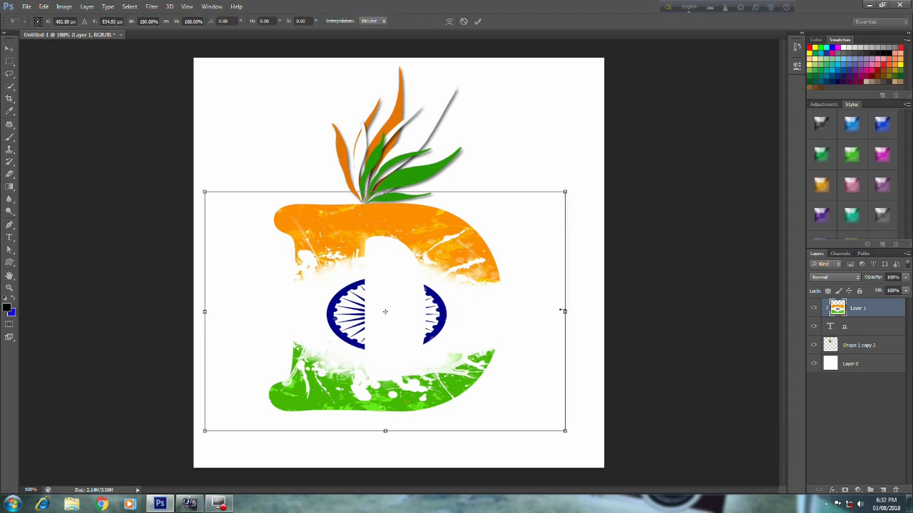
pyautogui.moveTo(576, 311); pyautogui.dragTo(584, 311)
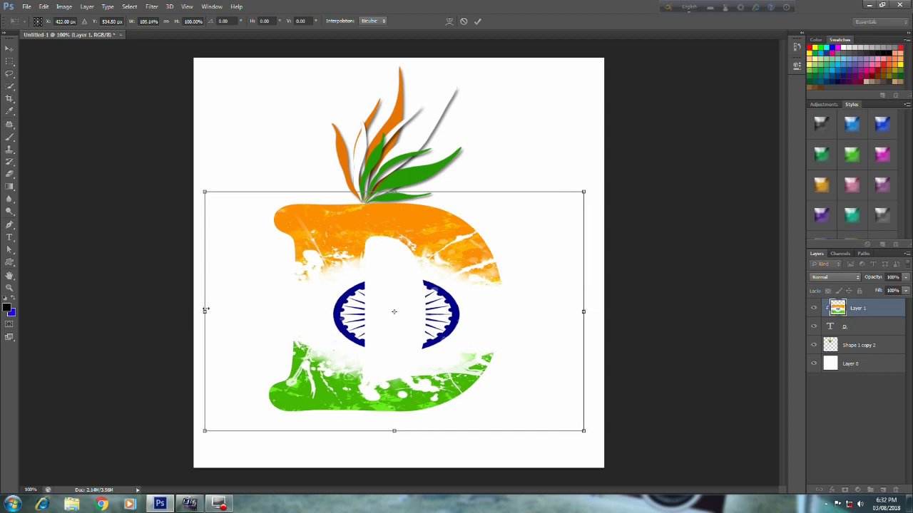
pyautogui.moveTo(204, 311); pyautogui.dragTo(194, 312)
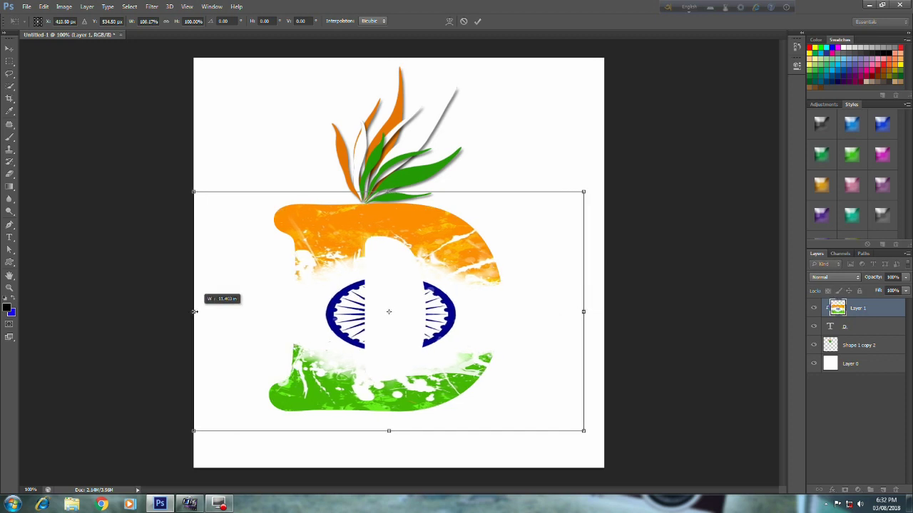
pyautogui.press('Return')
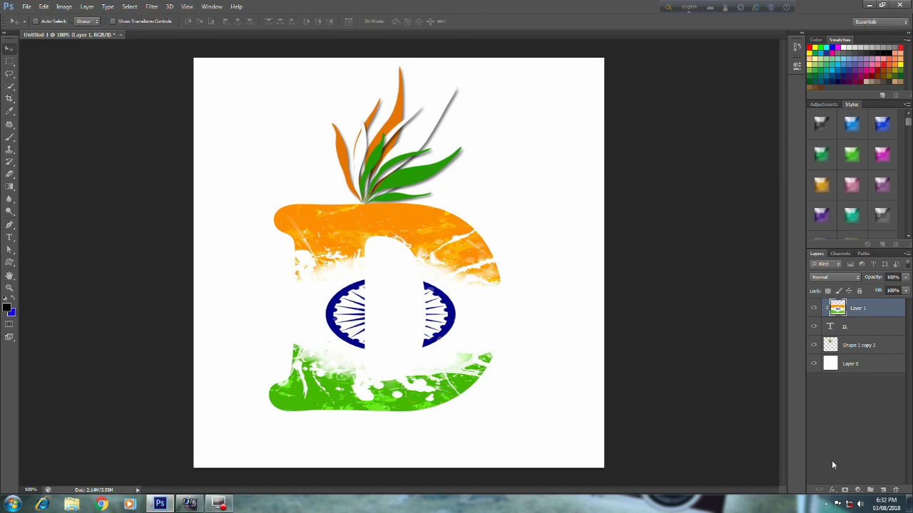
# Step: Create Layer 2 above Layer 0 and fill it with the black foreground colour
pyautogui.click(834, 490)
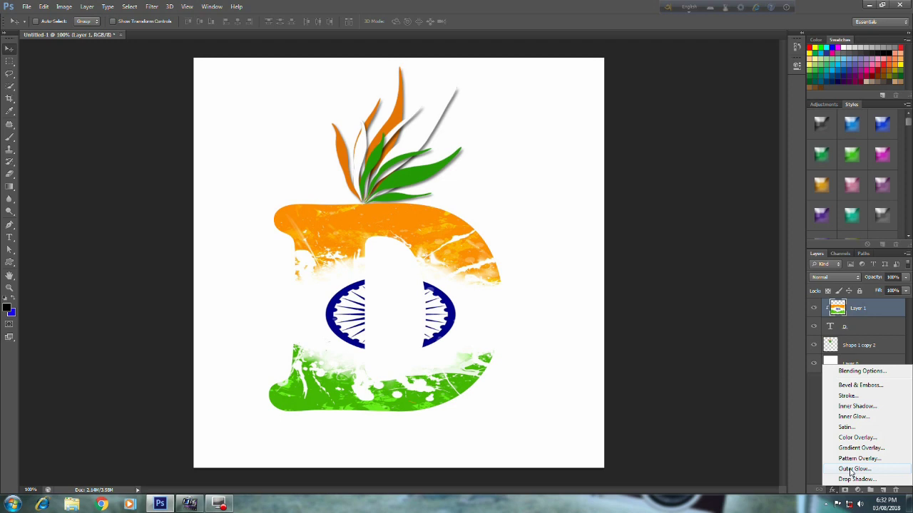
pyautogui.click(722, 381)
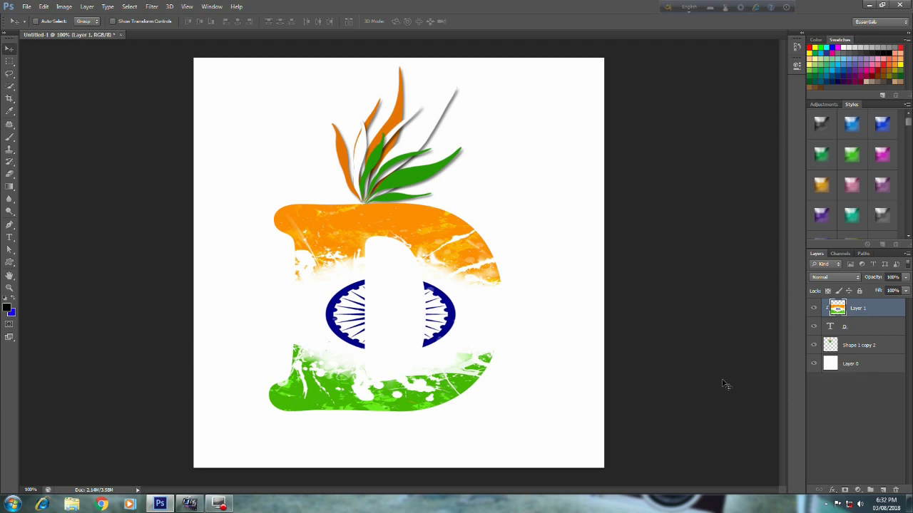
pyautogui.click(866, 365)
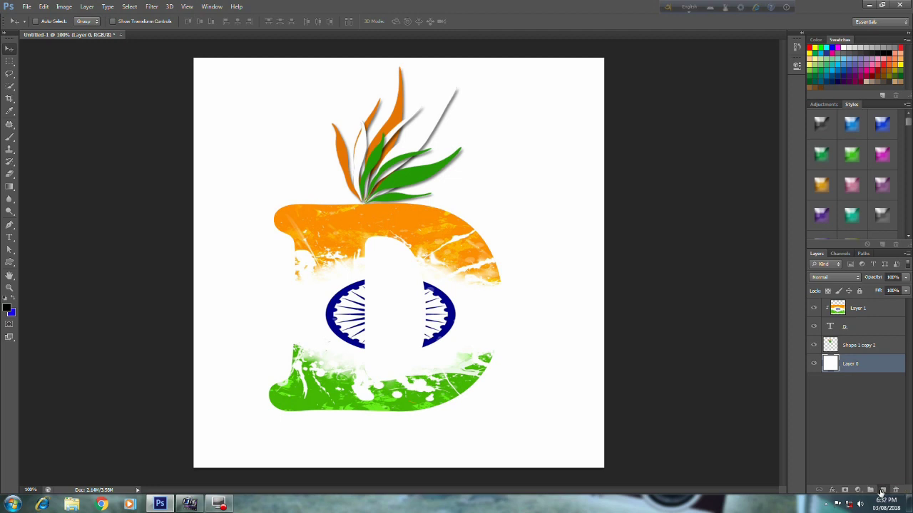
pyautogui.click(881, 491)
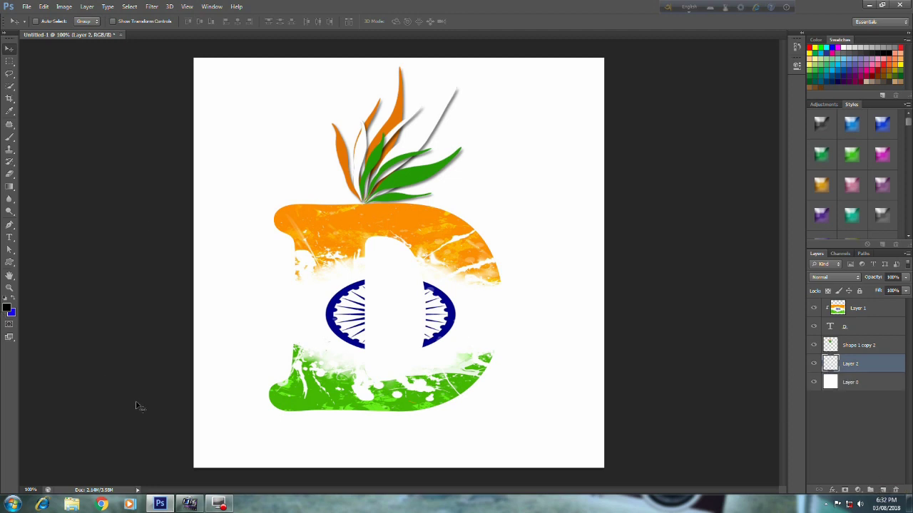
pyautogui.hotkey('alt', 'BackSpace')
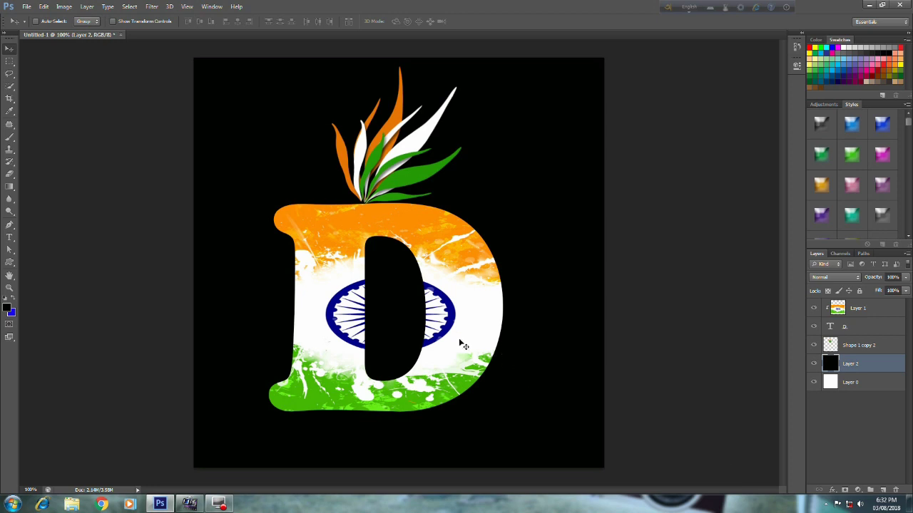
# Step: Give the D text layer an Inner Shadow with 54 px size, 15 px distance and choke 13
pyautogui.click(854, 332)
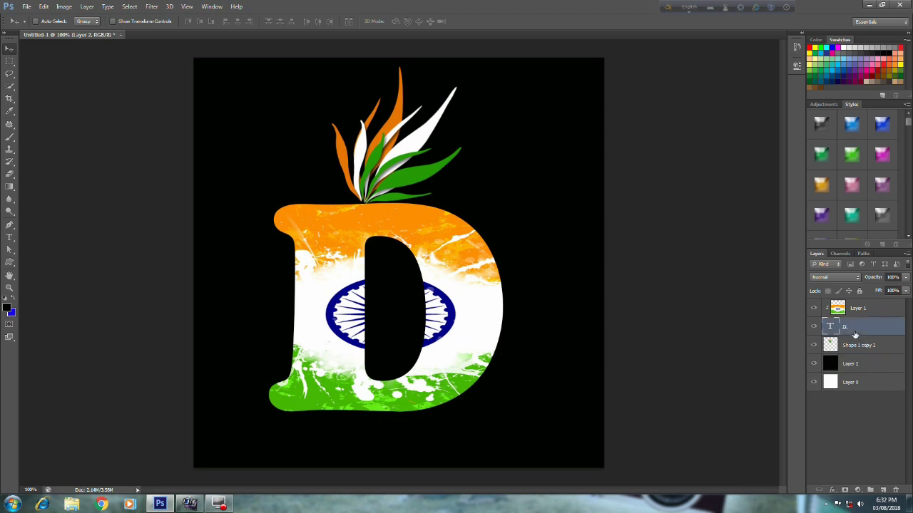
pyautogui.click(833, 490)
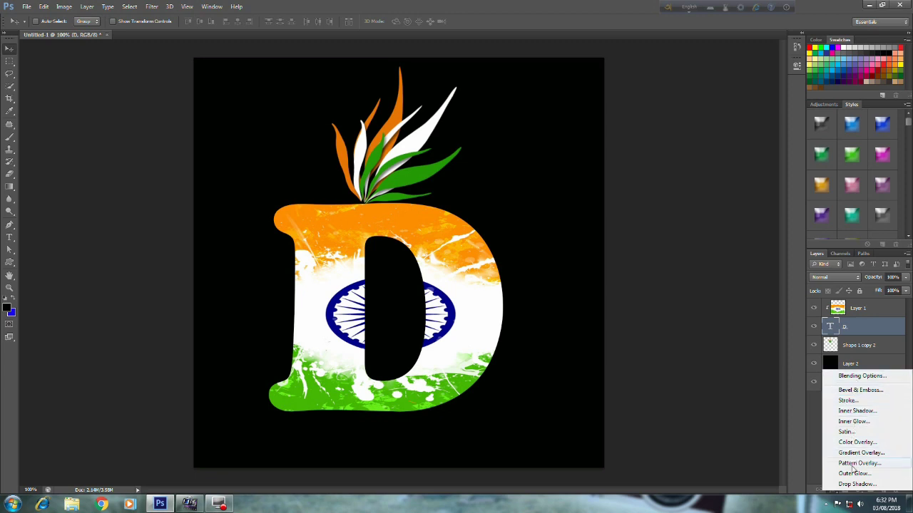
pyautogui.click(856, 412)
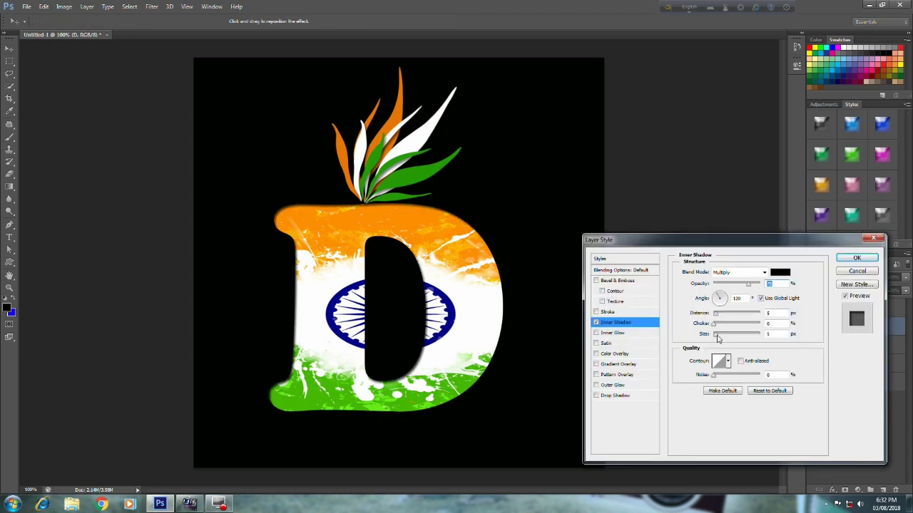
pyautogui.moveTo(716, 338); pyautogui.dragTo(723, 338)
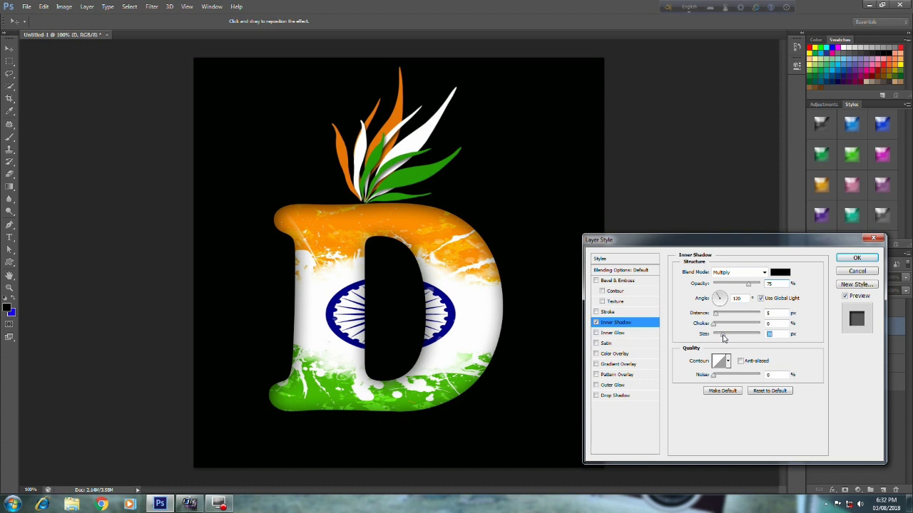
pyautogui.moveTo(723, 338); pyautogui.dragTo(720, 325)
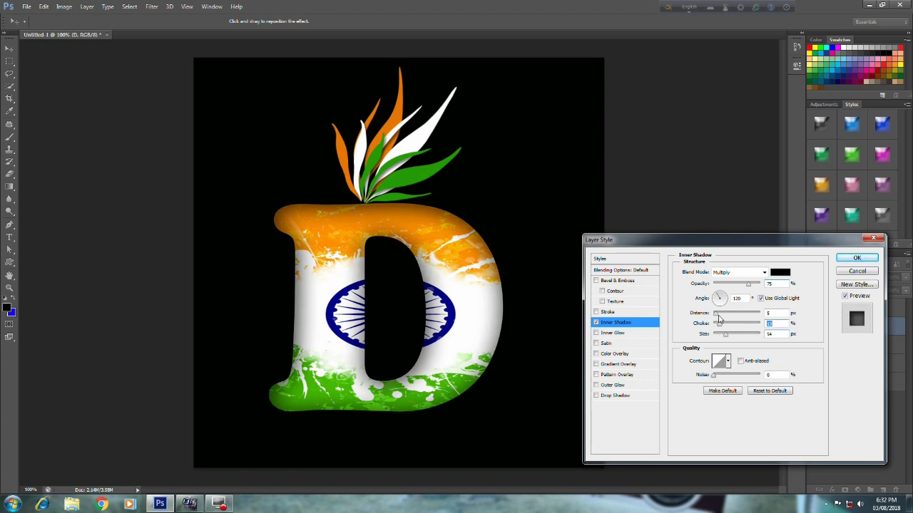
pyautogui.moveTo(718, 316); pyautogui.dragTo(722, 316)
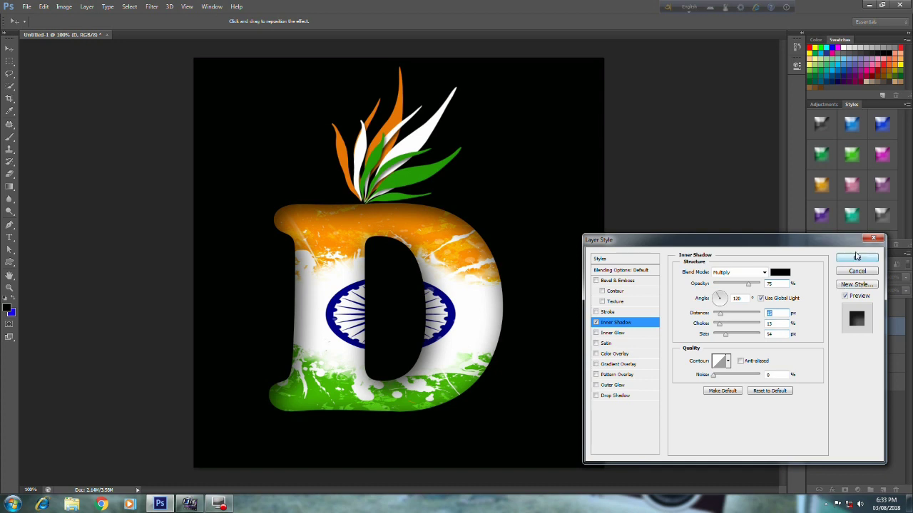
pyautogui.click(856, 261)
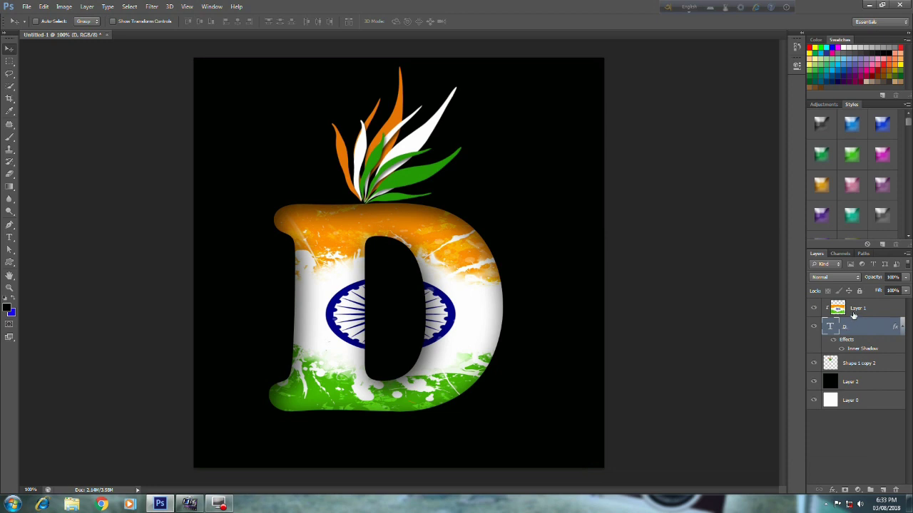
# Step: Add a Multiply 75% Inner Shadow with 10 px distance to the Shape 1 copy 2 leaf fan layer
pyautogui.click(848, 364)
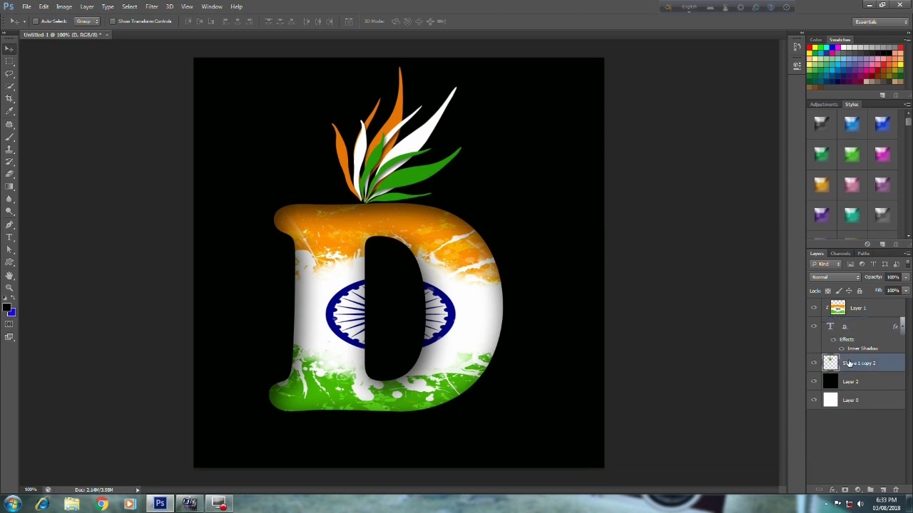
pyautogui.click(832, 490)
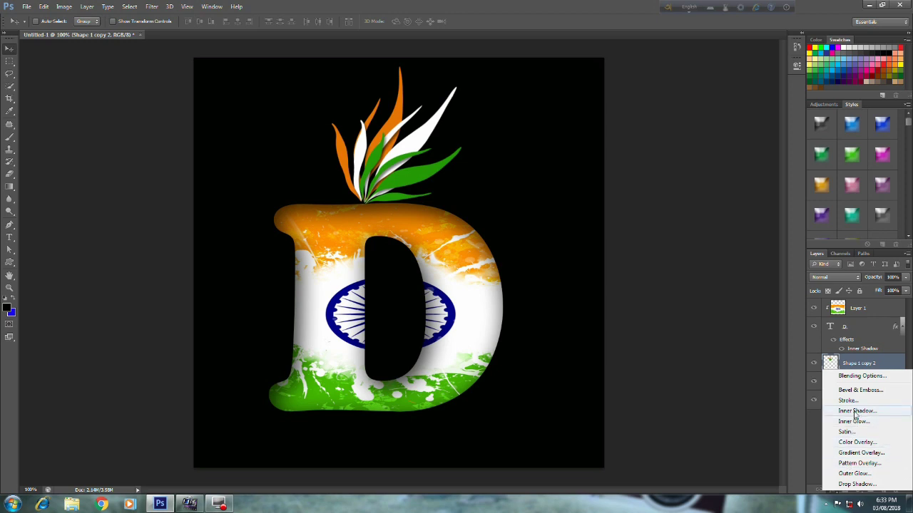
pyautogui.click(855, 412)
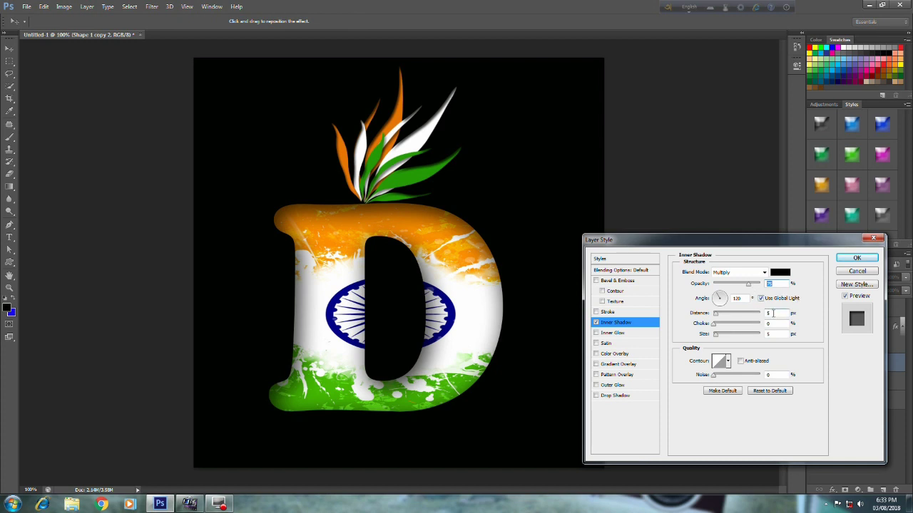
pyautogui.doubleClick(771, 313)
pyautogui.write('15')
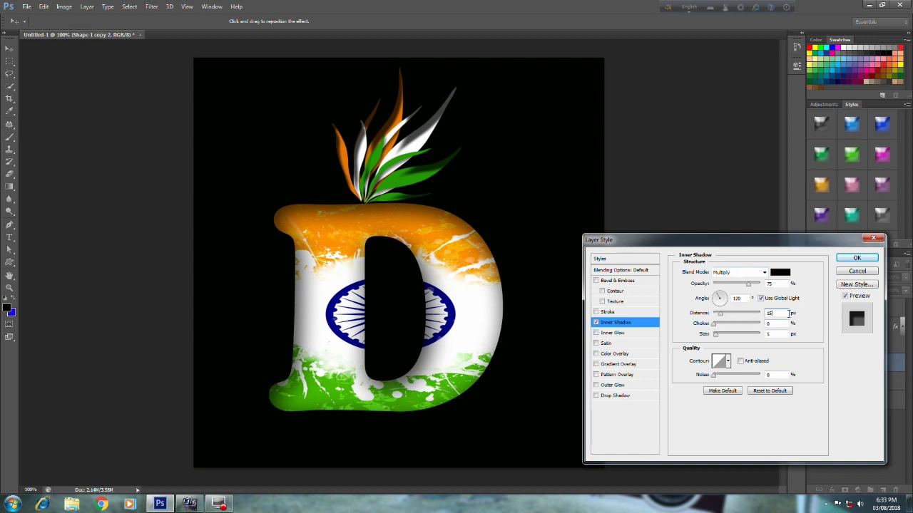
pyautogui.doubleClick(769, 313)
pyautogui.write('10')
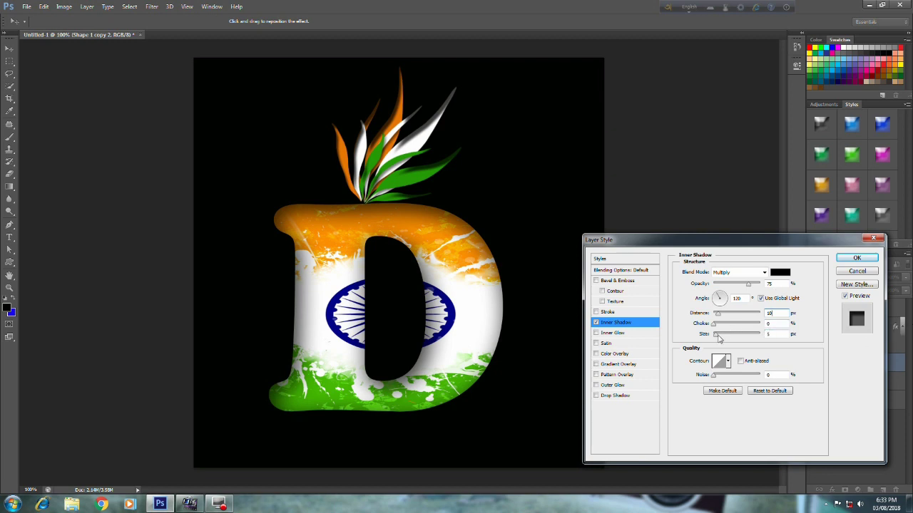
pyautogui.click(856, 258)
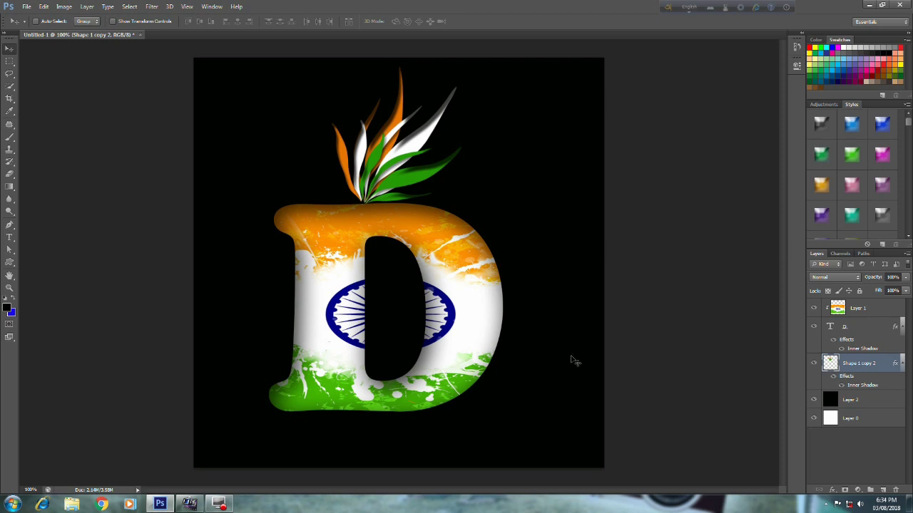
# Step: Save a Desktop copy named 'D flage.jpg' in JPEG format at Maximum quality
pyautogui.click(26, 7)
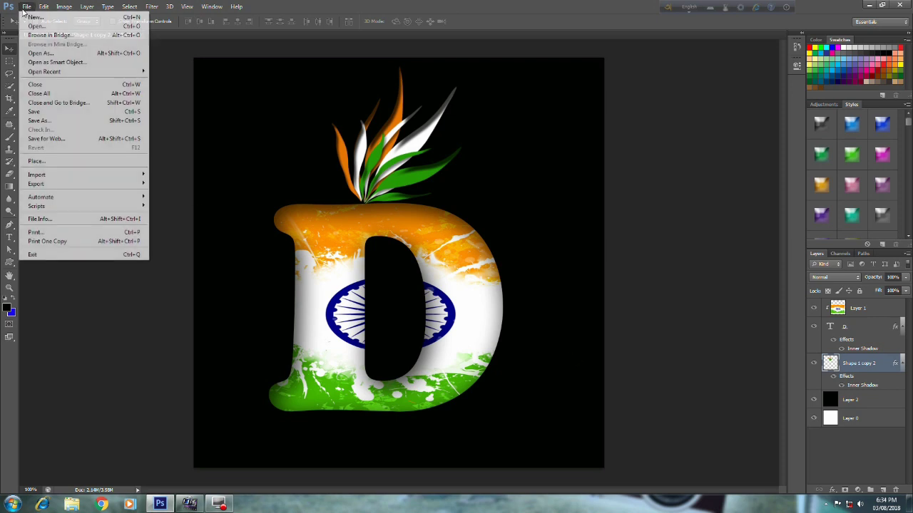
pyautogui.click(56, 114)
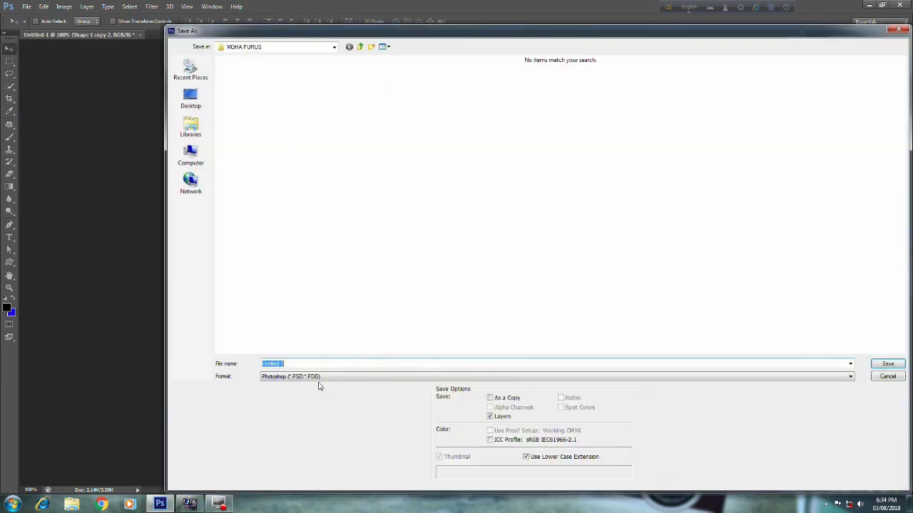
pyautogui.click(318, 381)
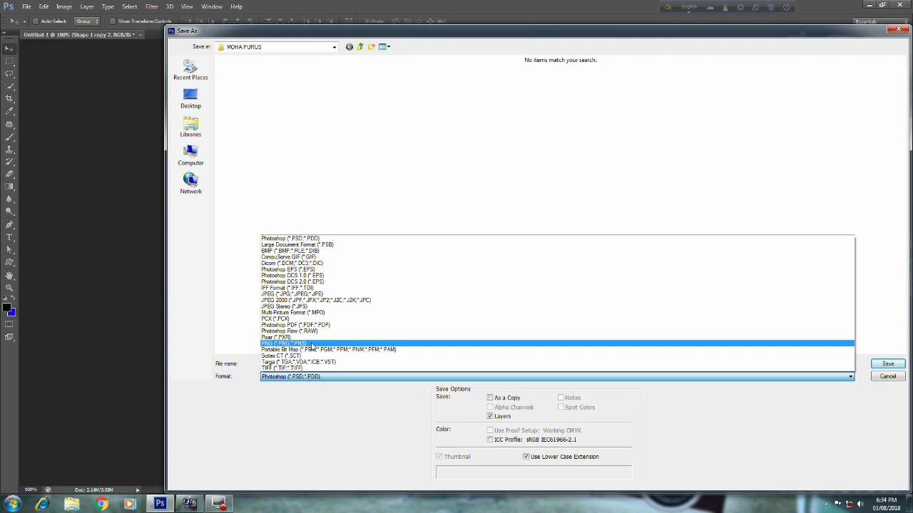
pyautogui.click(311, 295)
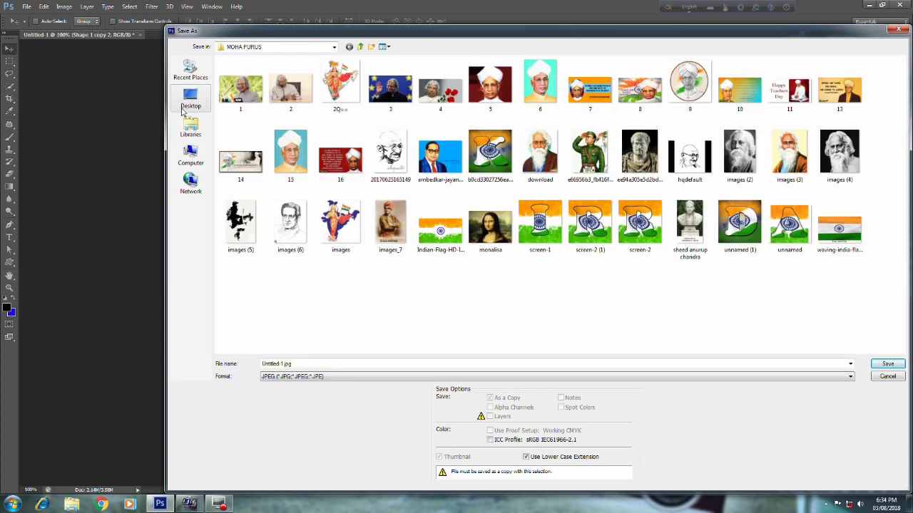
pyautogui.click(318, 368)
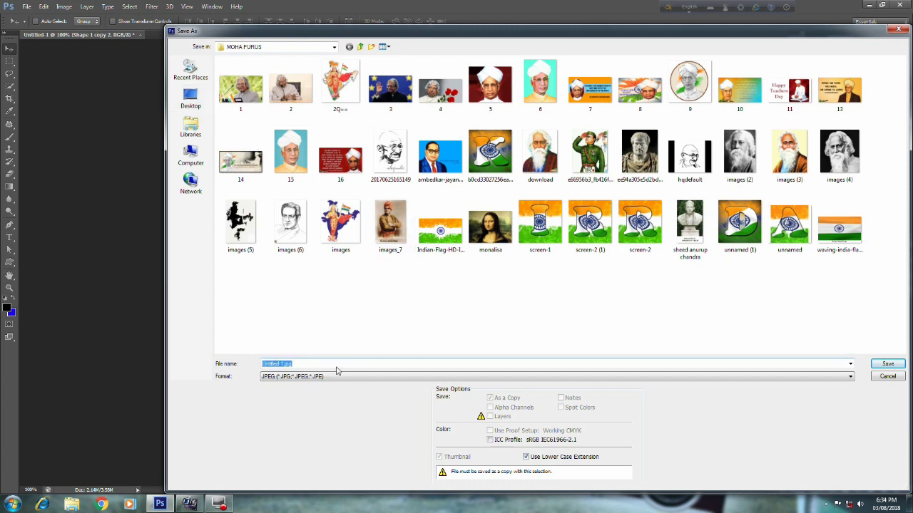
pyautogui.write('d')
pyautogui.press('BackSpace')
pyautogui.write('D')
pyautogui.write(' f')
pyautogui.write('la')
pyautogui.write('ge')
pyautogui.click(191, 98)
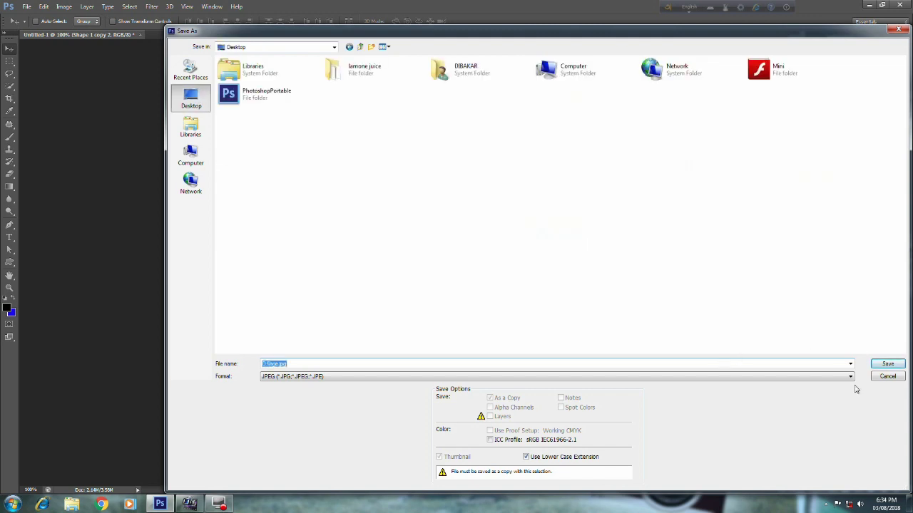
pyautogui.click(887, 365)
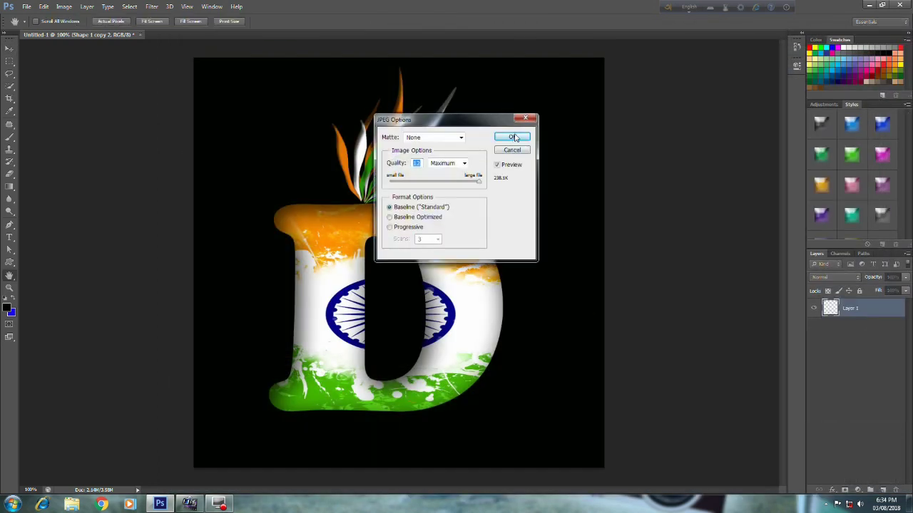
pyautogui.click(513, 137)
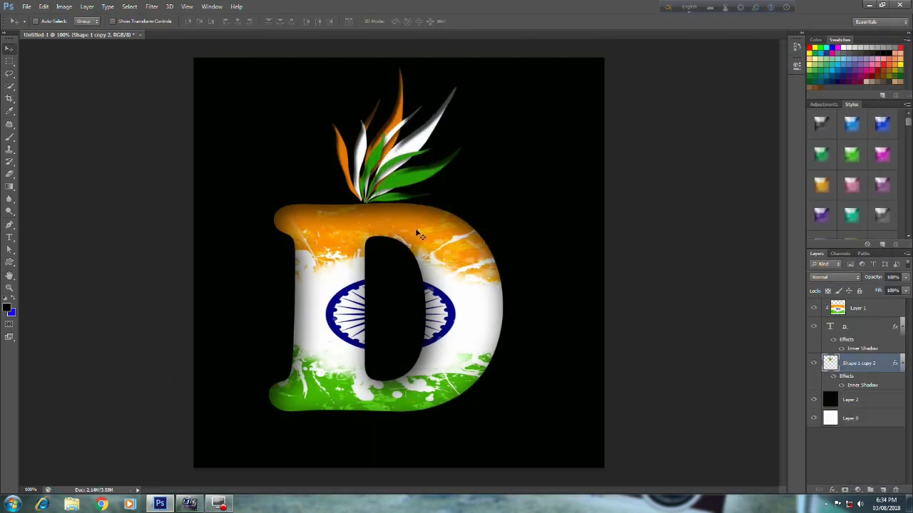